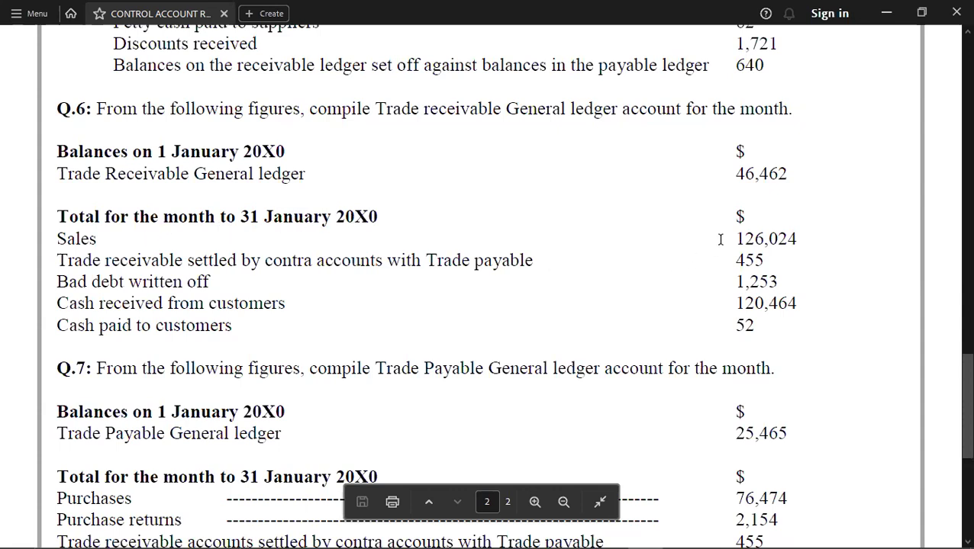
Record SALES of 126024 on the debit side of the Q.6 trade receivable ledger, in C2312 and D2312
key(alt+Tab)
key(Right)
text(126)
key(alt+Tab)
key(alt+Tab)
text(024)
key(Left)
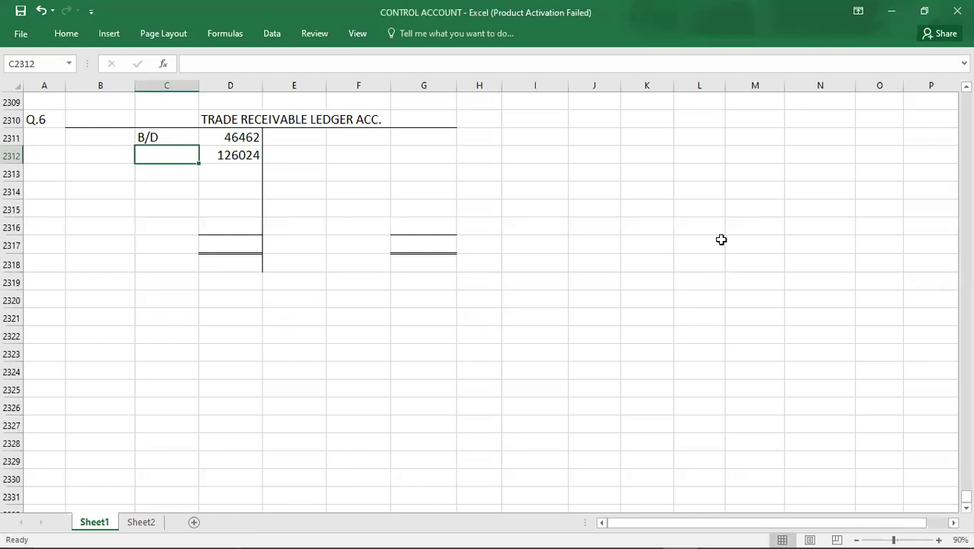
text(SALES)
key(Return)
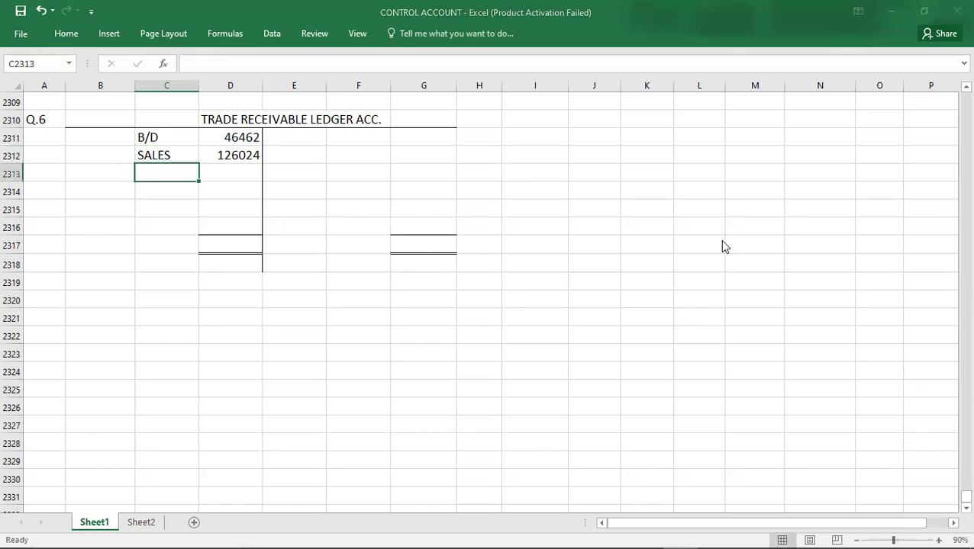
Record the contra settlement as SET-OFF with 455 on the first credit row, in F2311 and G2311
key(alt+Tab)
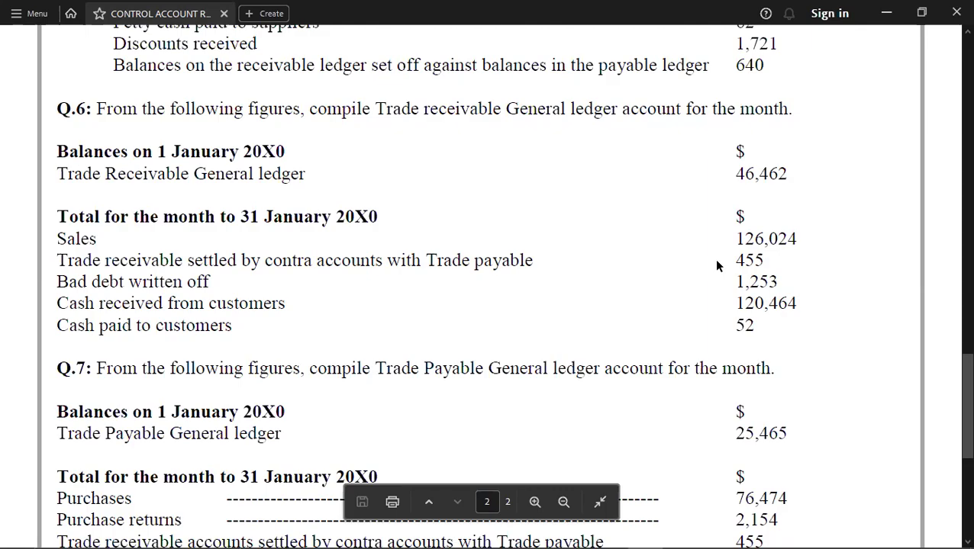
key(alt+Tab)
key(Right)
key(Right)
key(Right)
key(Right)
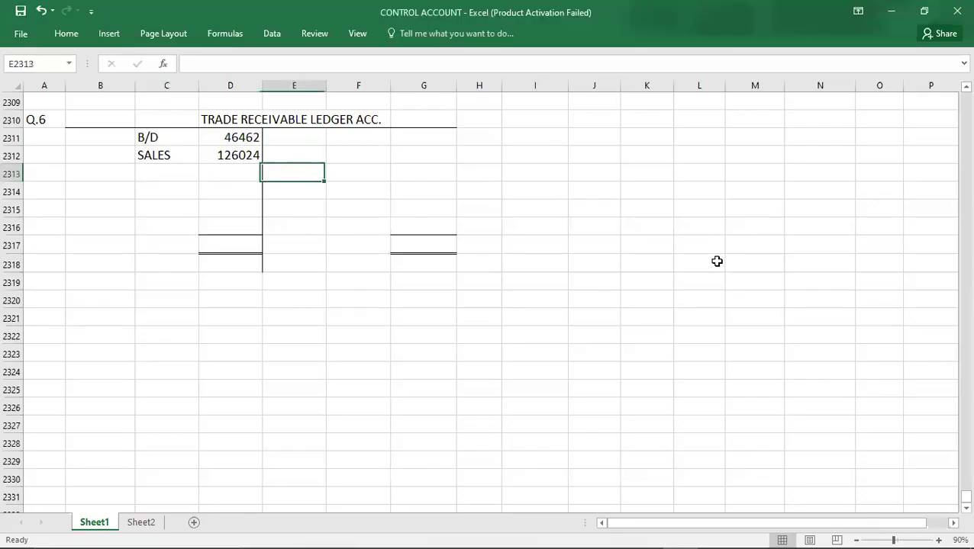
key(Up)
key(Up)
text(455)
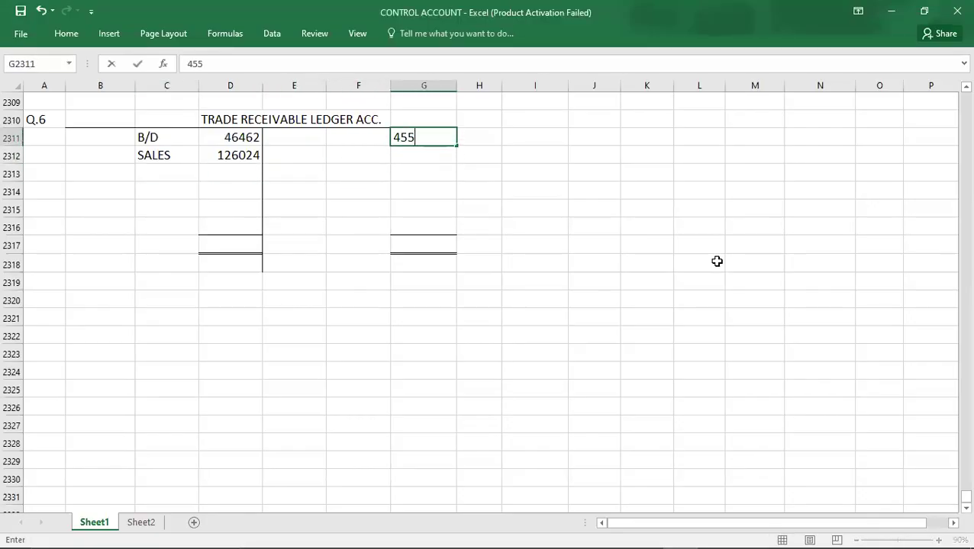
key(Left)
text(SET=OFF)
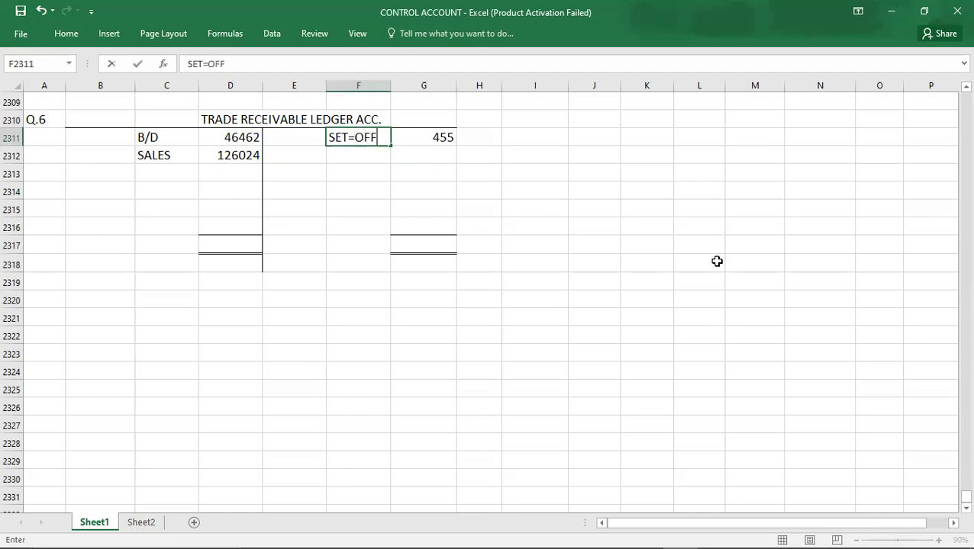
key(Return)
key(Up)
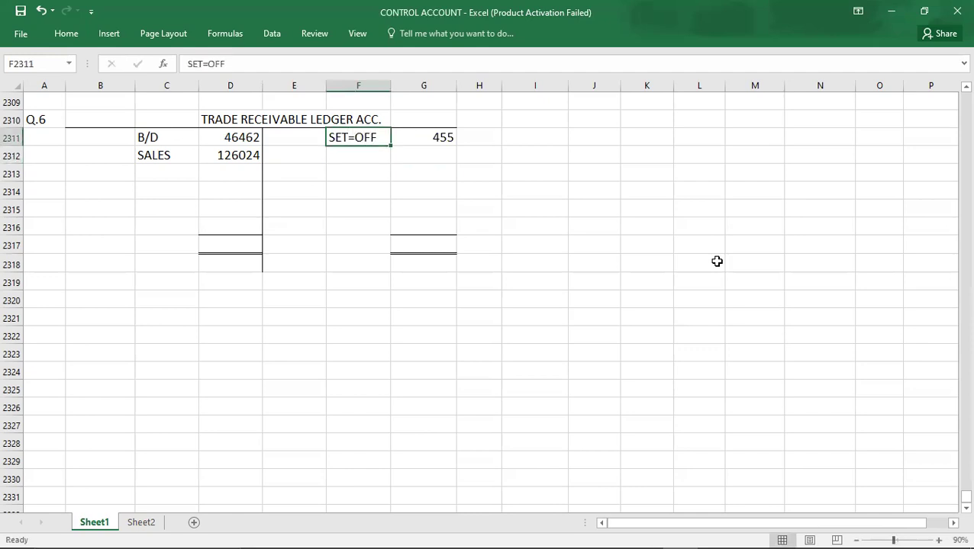
text(SET-OFF)
key(Return)
Record BAD DEBTS of 1253 on the second credit row, in F2312 and G2312
key(alt+Tab)
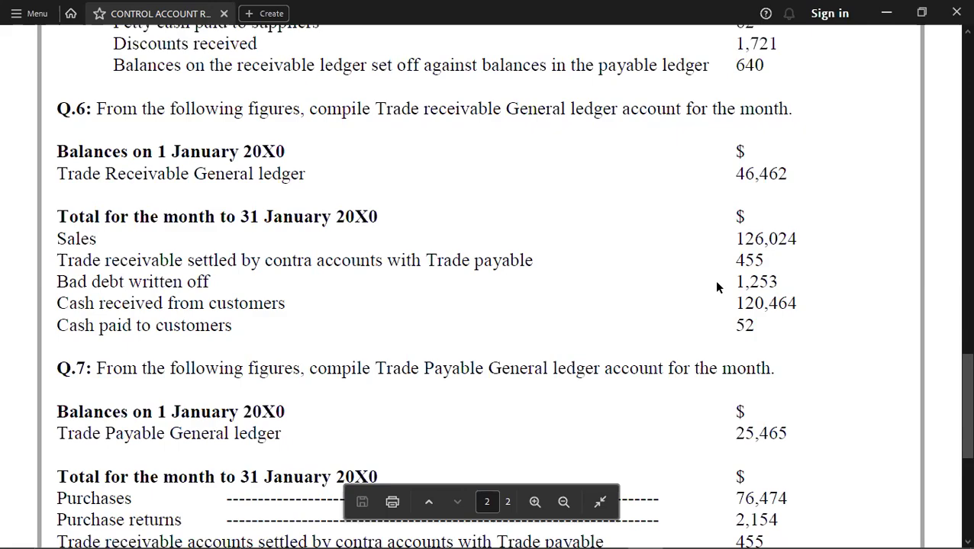
key(alt+Tab)
key(Right)
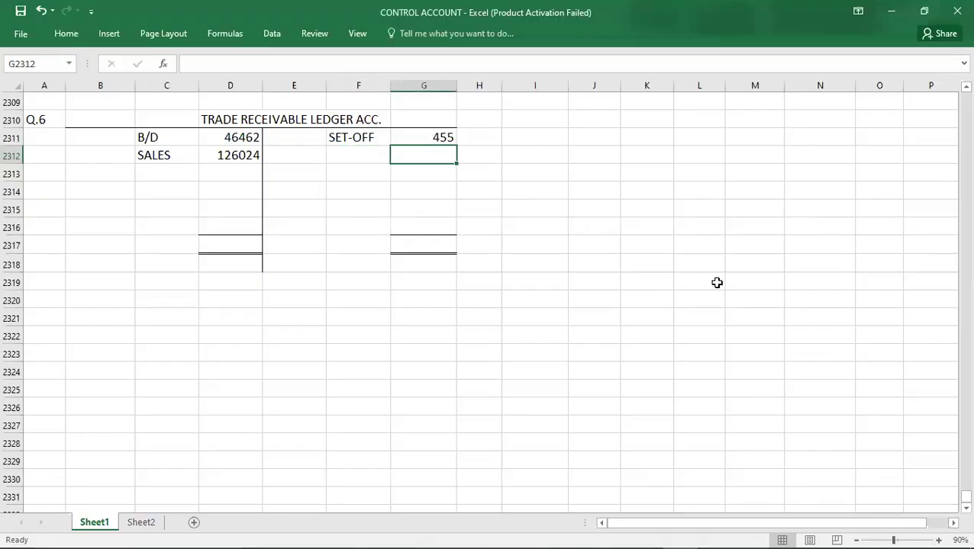
text(1253)
key(Left)
text(BAD)
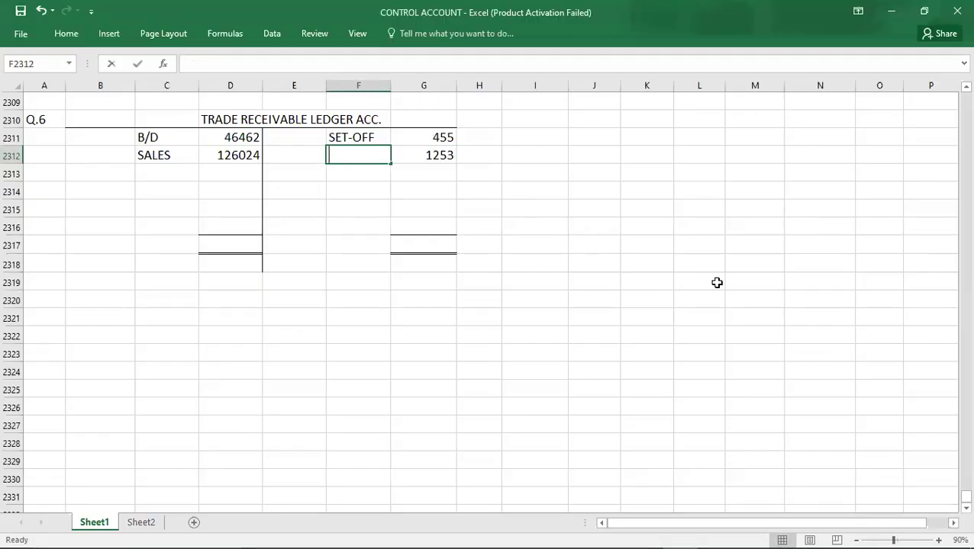
text( DEBTS)
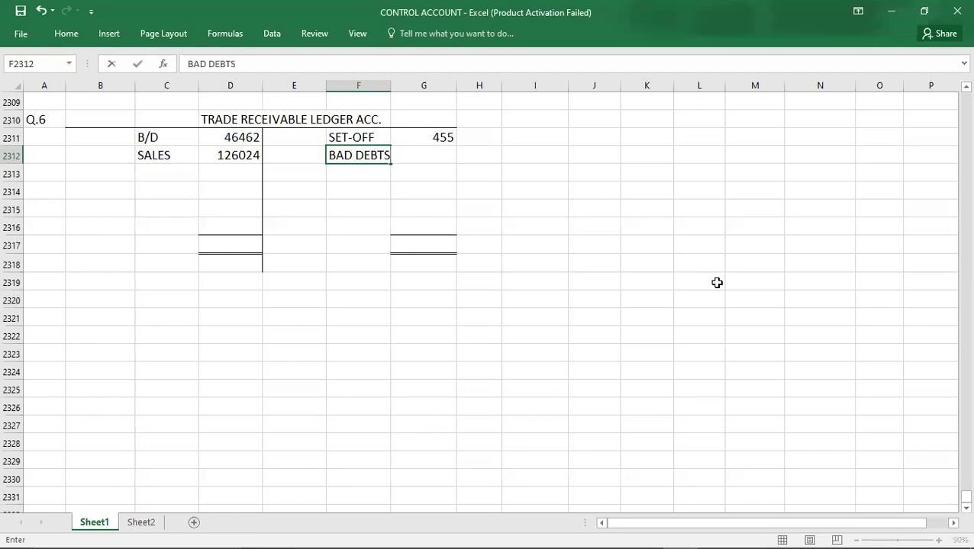
key(Return)
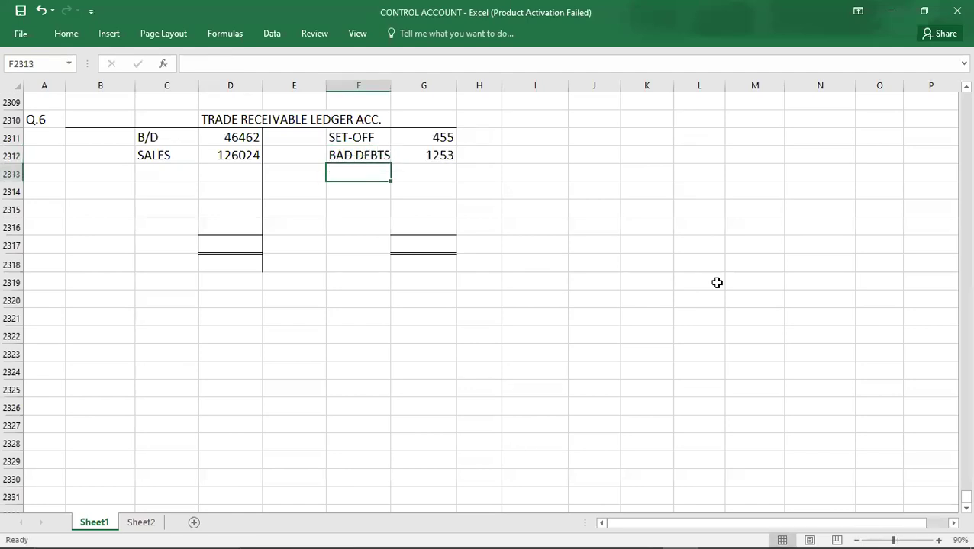
Record the cash received from customers as CASH with 120464 on the credit side, in F2313 and G2313
key(alt+Tab)
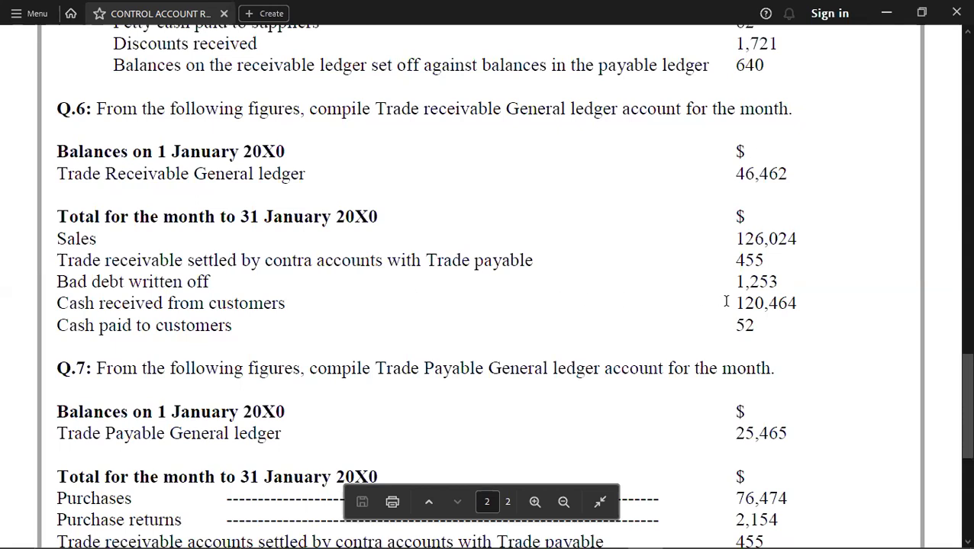
key(alt+Tab)
key(Right)
text(120464)
key(Return)
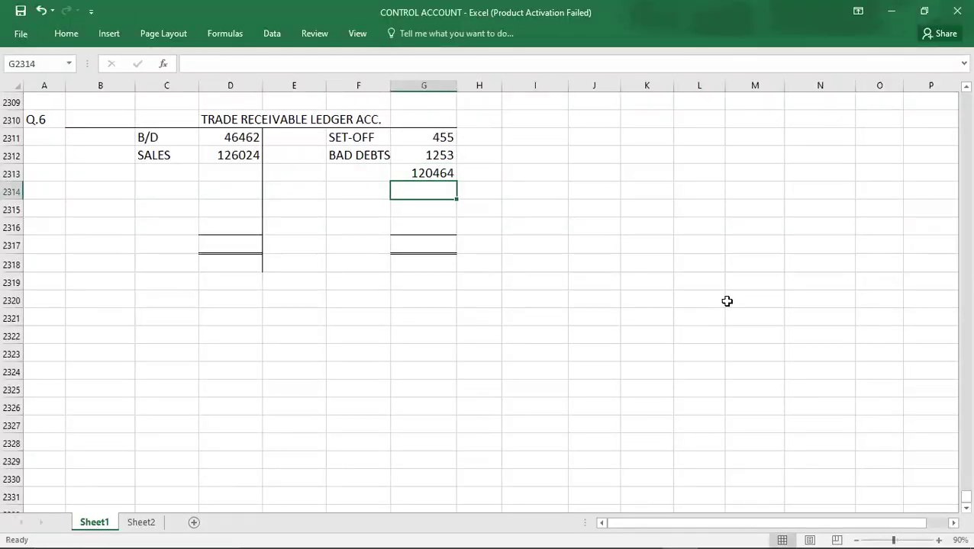
key(Left)
key(Up)
text(CASH)
key(Return)
Note the journal entry for cash paid to customers beside the ledger: A/R in J2311 with XX in M2311, CASH in K2312 with XX in N2312
key(alt+Tab)
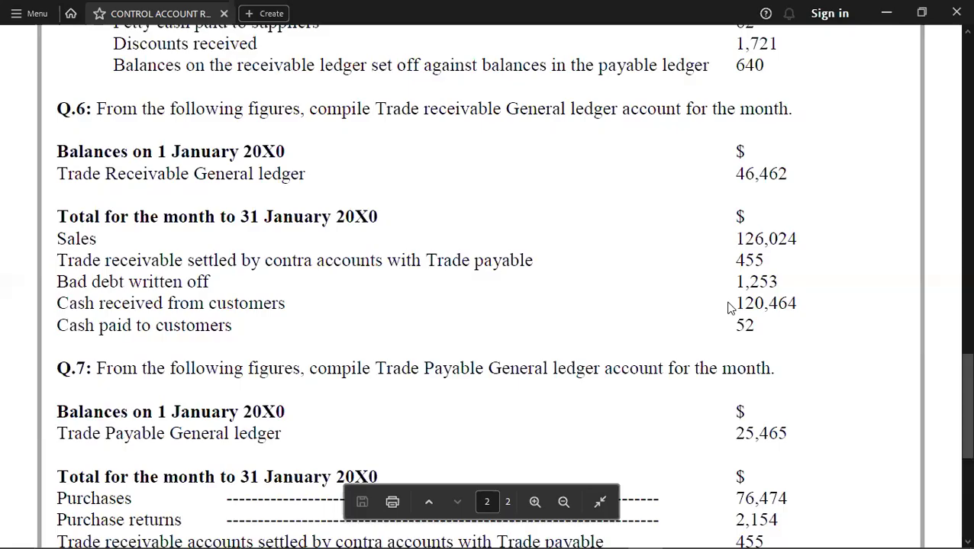
key(alt+Tab)
key(alt+Tab)
key(alt+Tab)
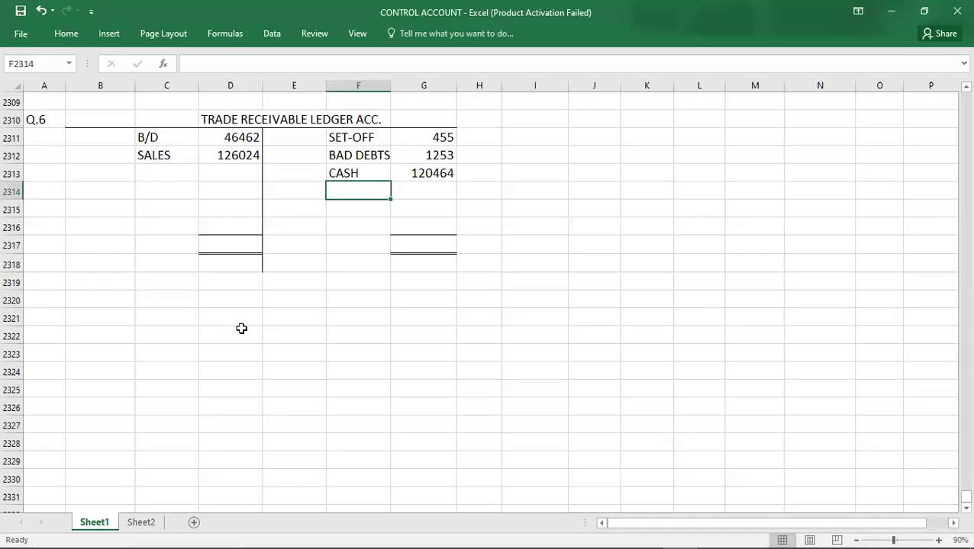
click(639, 155)
text(CASH)
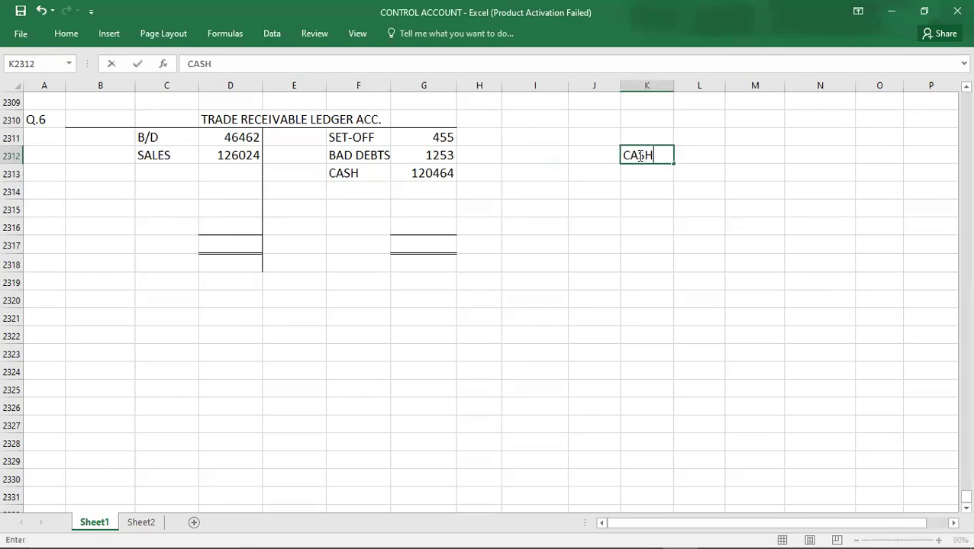
key(Up)
key(Left)
text(A/R)
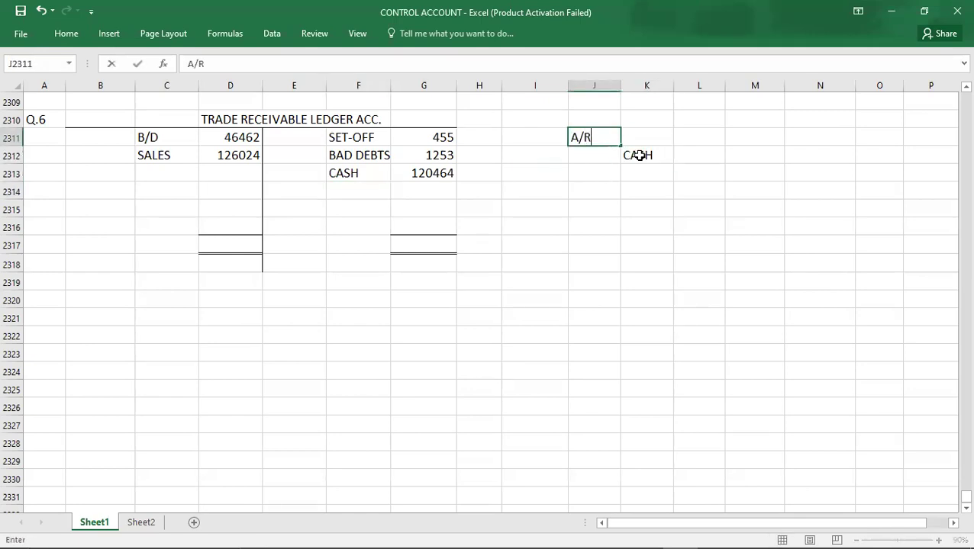
key(Right)
key(Right)
key(Right)
text(XX)
key(Return)
key(Right)
text(XX)
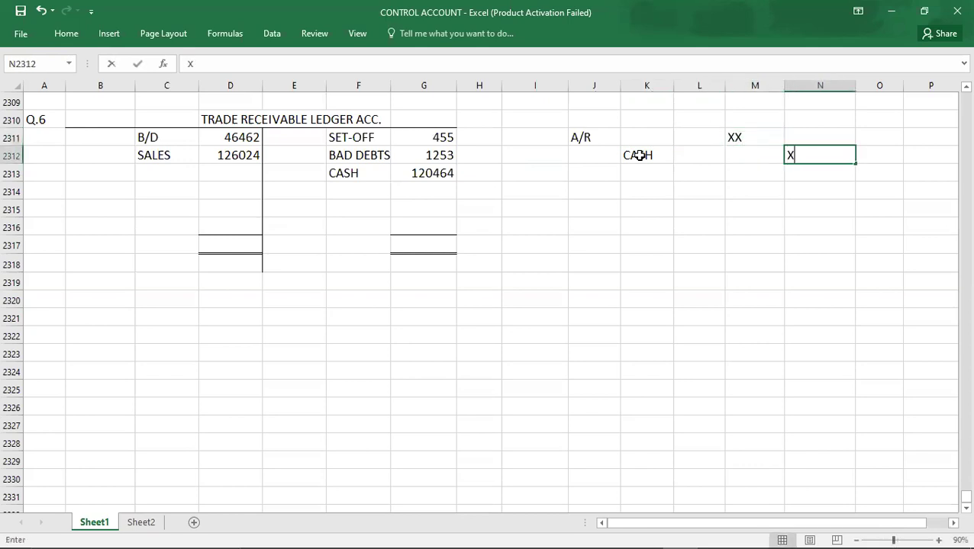
Record the cash paid to customers as REFUND with 52 on the debit side, in C2313 and D2313
mouse_move(233, 174)
mouse_down()
mouse_move(239, 256)
mouse_move(228, 167)
mouse_up()
key(alt+Tab)
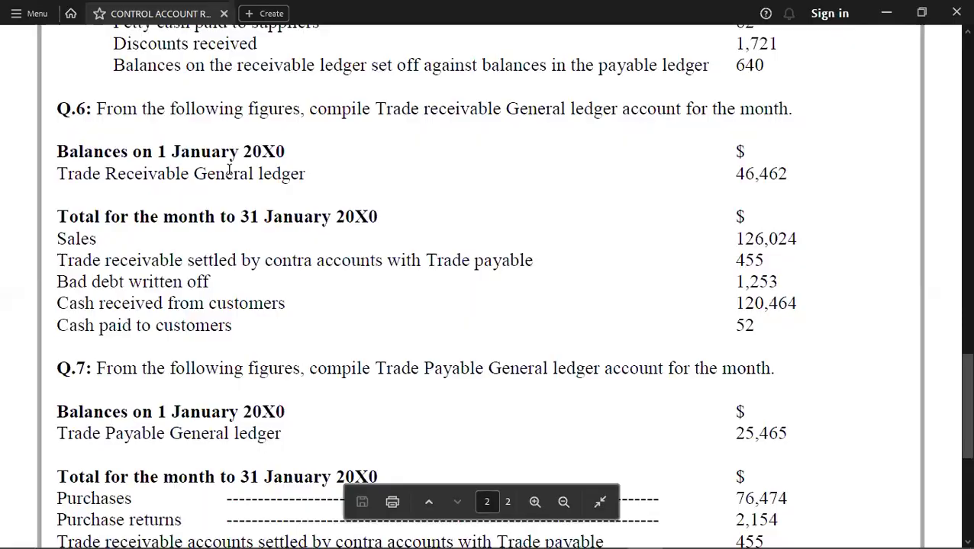
key(alt+Tab)
text(52)
key(Left)
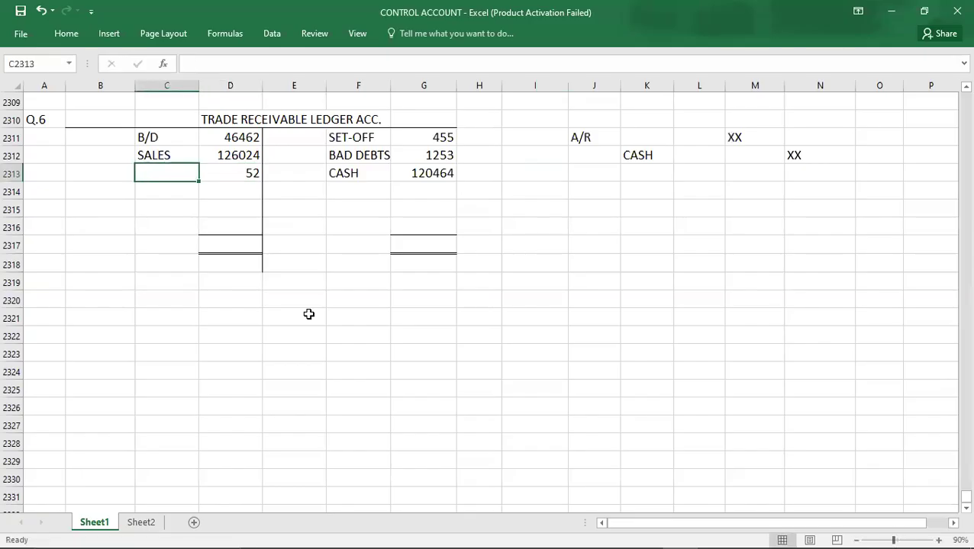
text(REFUND)
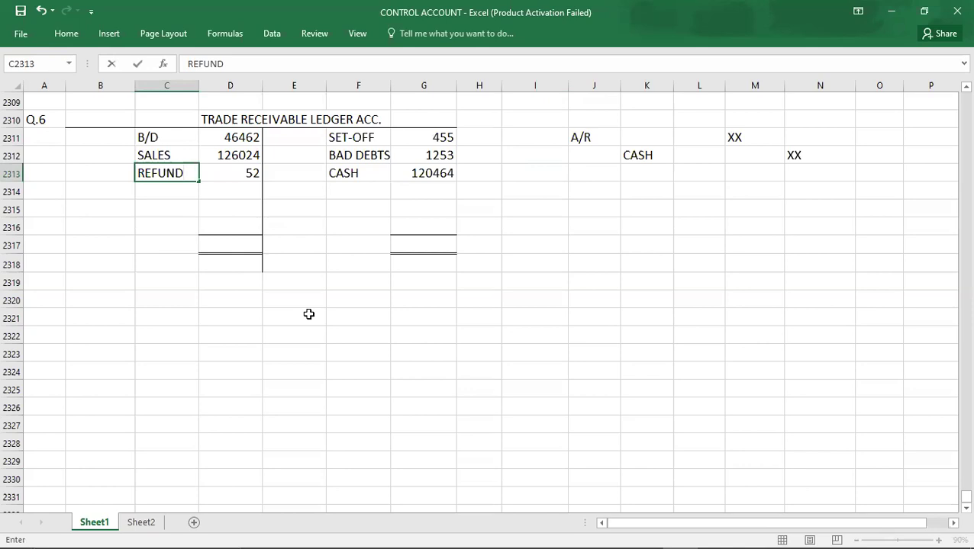
key(Return)
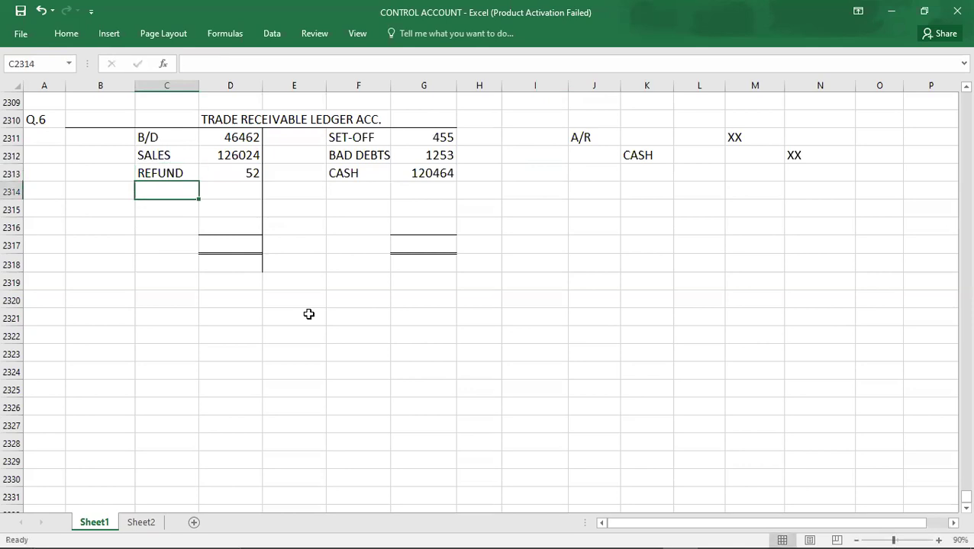
Sum the three debit amounts and enter the total 172538 in D2317
key(alt+Tab)
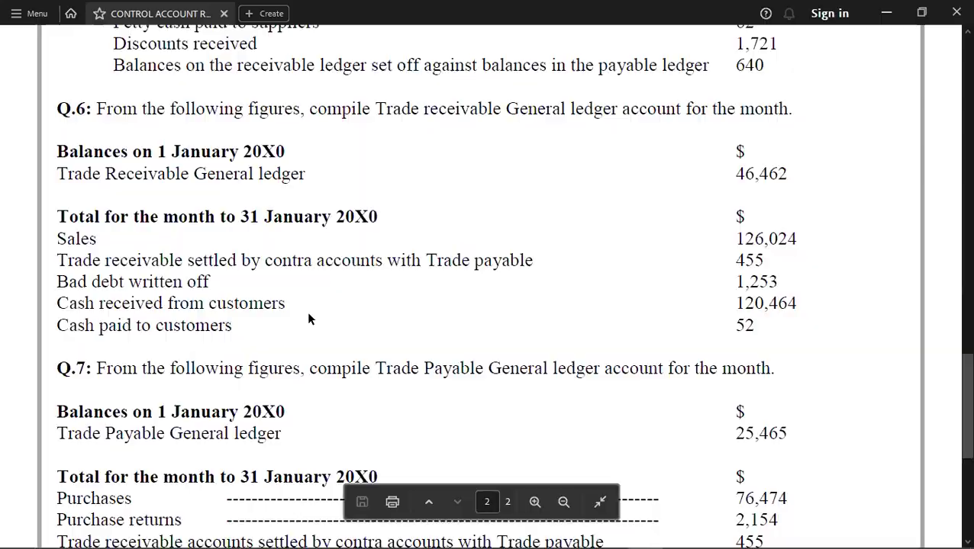
key(alt+Tab)
key(Up)
key(Up)
key(Up)
key(Right)
key(shift+Down)
key(shift+Down)
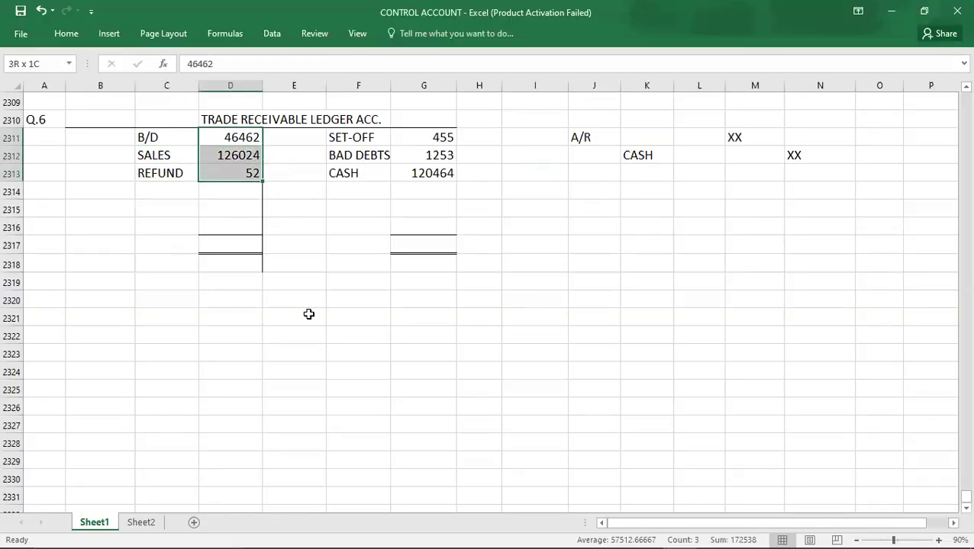
key(Down)
key(Down)
key(Down)
key(Down)
key(Down)
key(Down)
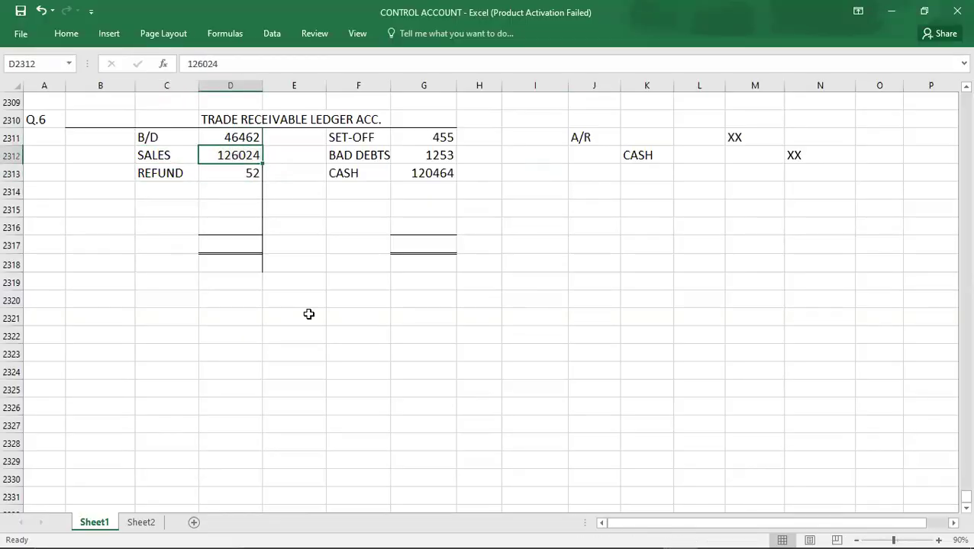
text(172538)
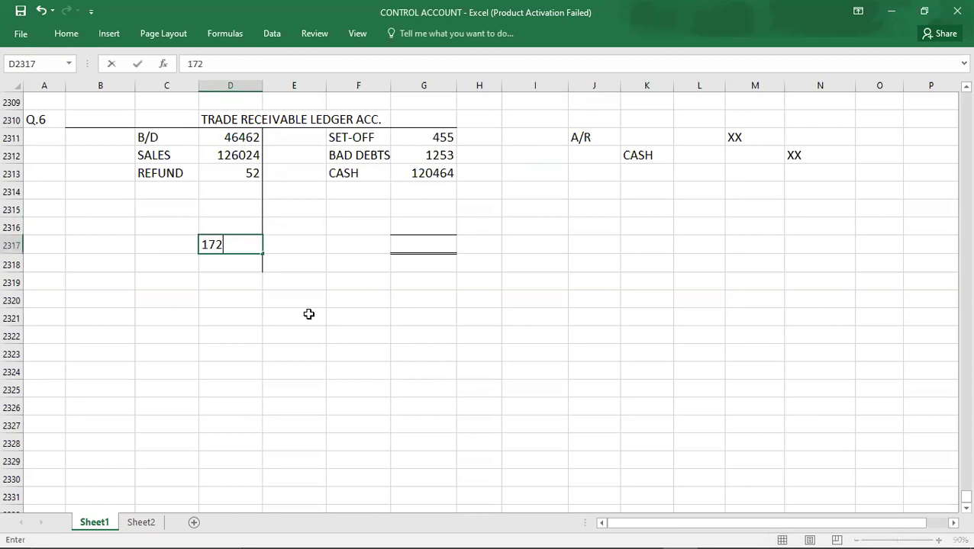
key(ctrl+Return)
Enter the matching credit-side total 172538 in G2317
key(Right)
key(Right)
key(Right)
text(172538)
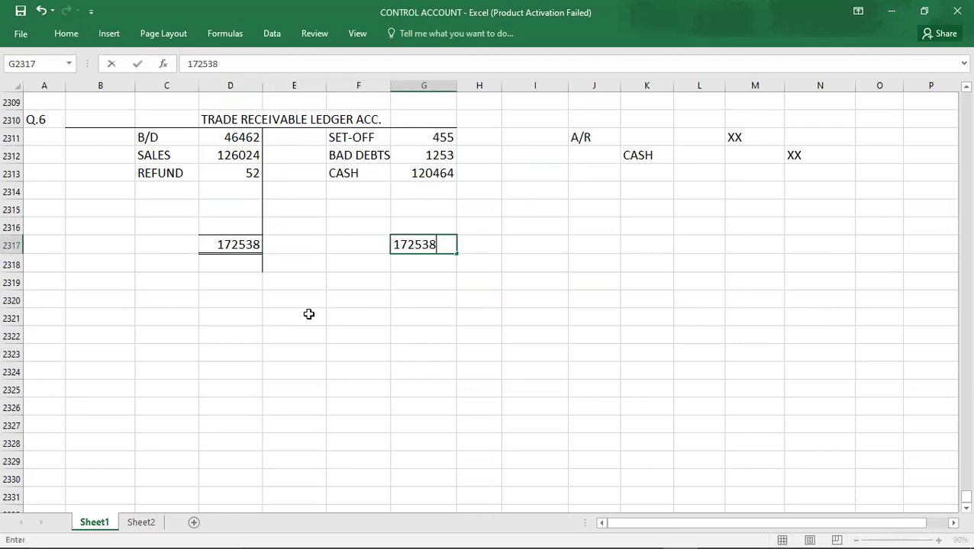
key(shift+Return)
Label the closing balance C/D in F2316 and enter 50633 as its amount in G2316
key(Left)
text(C/D)
key(Right)
text(536)
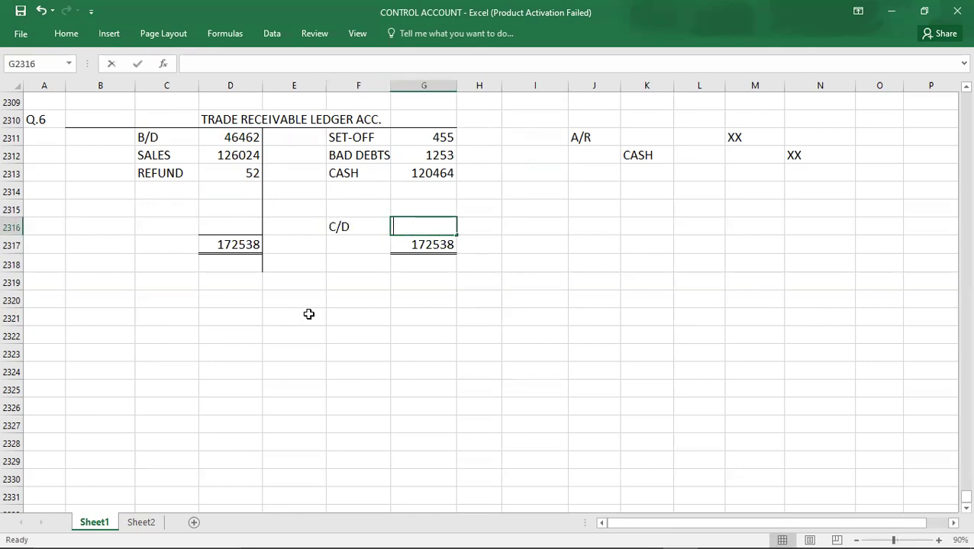
text(6)
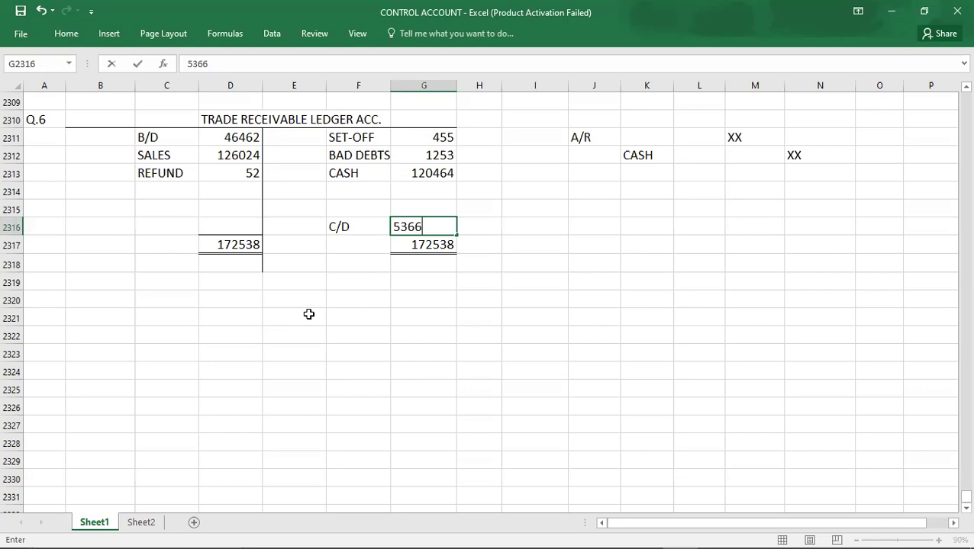
key(BackSpace)
key(BackSpace)
key(BackSpace)
text(0633)
key(ctrl+Return)
Add the B/D label for the opening balance below the debit total, in C2318
key(Down)
key(Left)
key(Left)
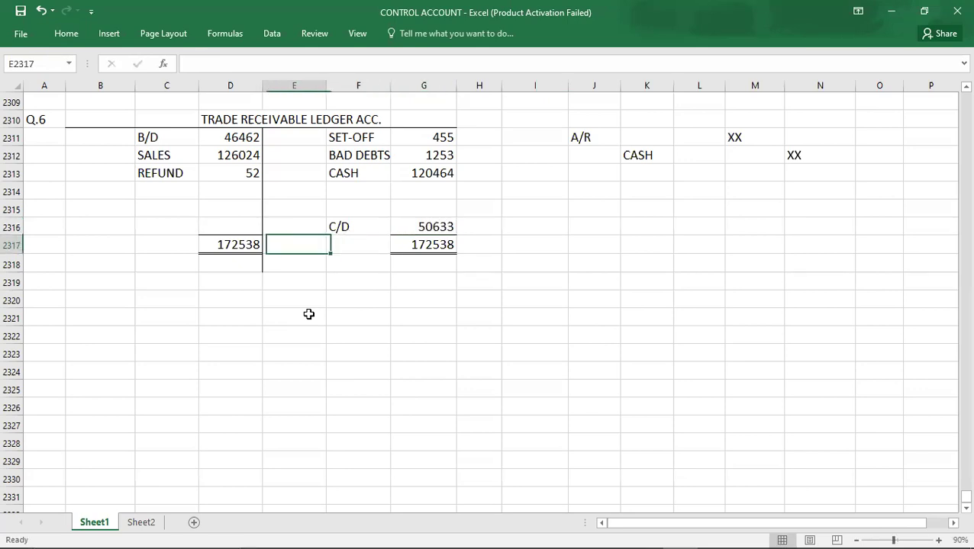
key(Left)
key(Left)
key(Down)
text(B/D)
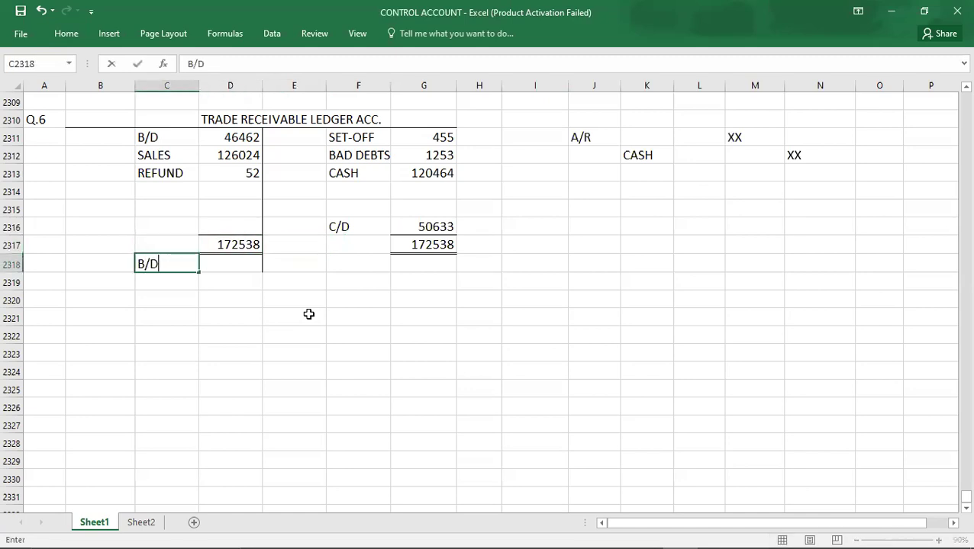
Correct the C/D closing balance in G2316 to 50366
key(Right)
key(Up)
key(Right)
key(Right)
key(Right)
key(Up)
text(50366)
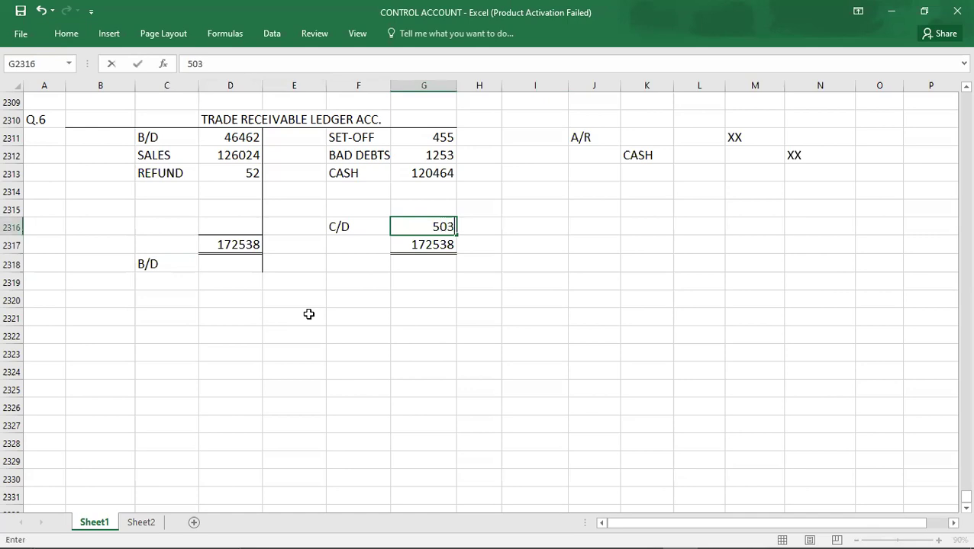
key(Left)
Enter the brought-down balance of 50366 beside the B/D label in D2318
key(Down)
key(Down)
key(Left)
key(Left)
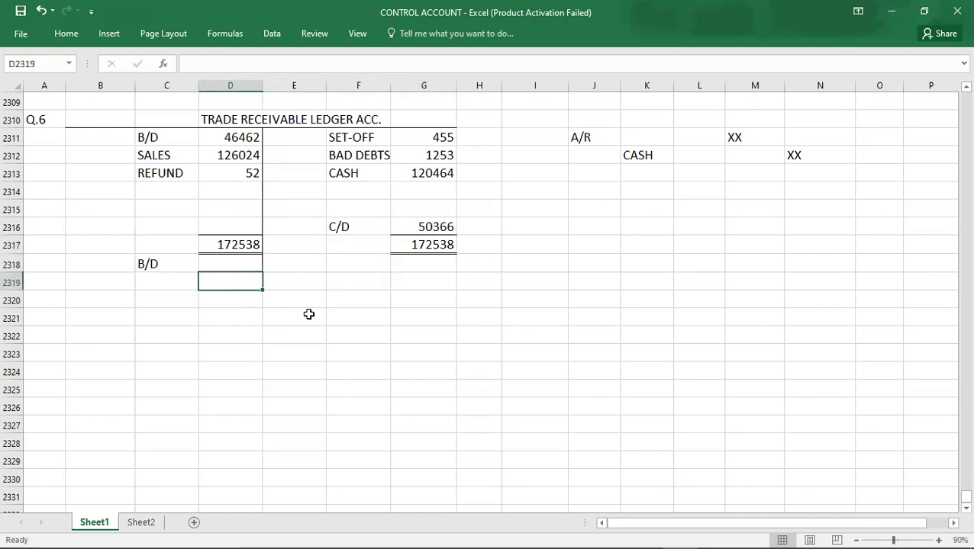
text(50366)
key(Down)
key(Left)
key(Left)
key(Left)
key(Up)
key(Up)
key(Up)
key(Up)
key(Up)
key(Up)
key(Up)
key(Up)
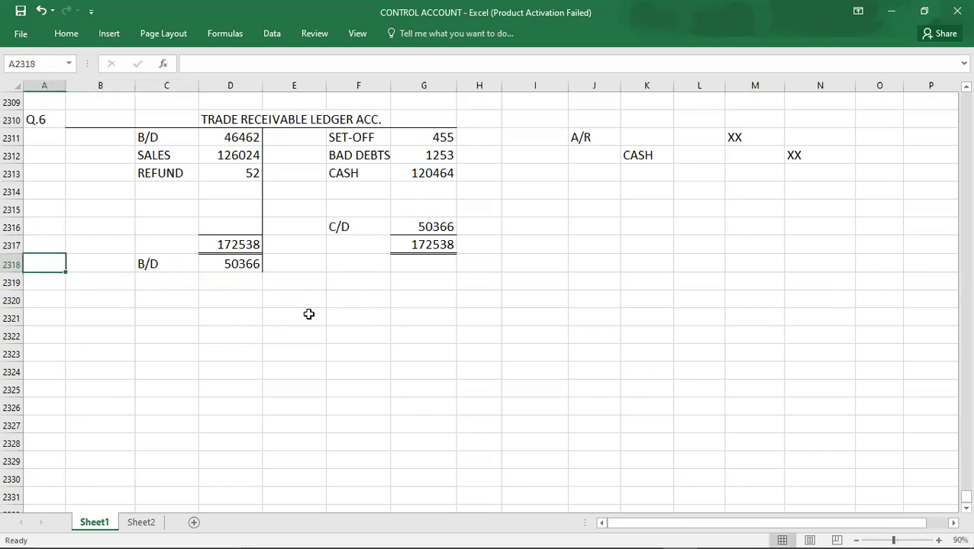
Enter the Q.7 opening balance on the credit side of the trade payable ledger account, with B/D in F2322 and 25465 in G2322
key(Up)
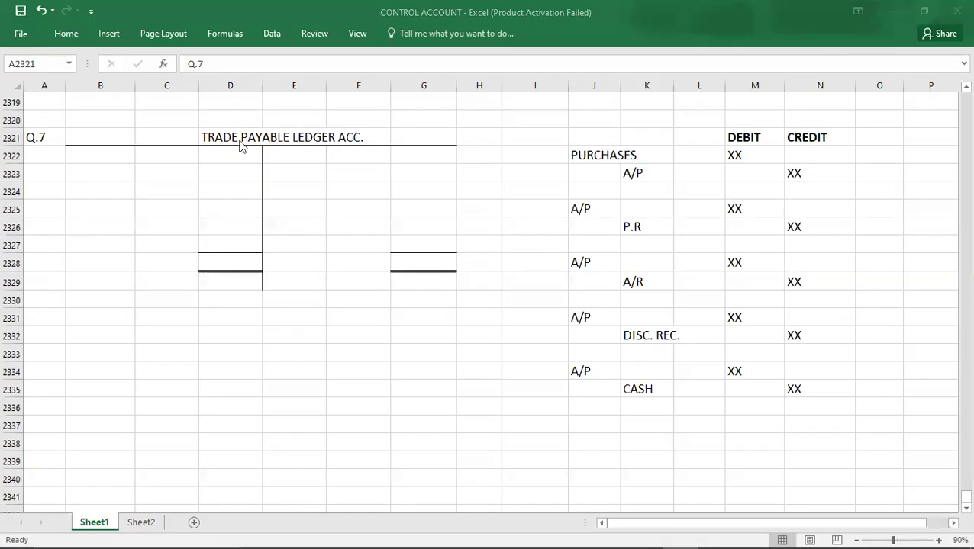
click(52, 130)
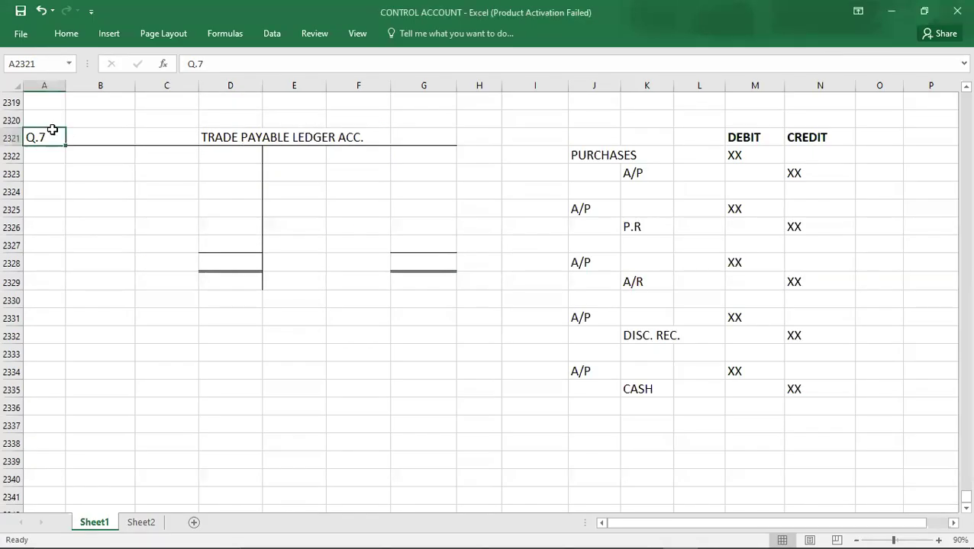
key(alt+Tab)
key(alt+Tab)
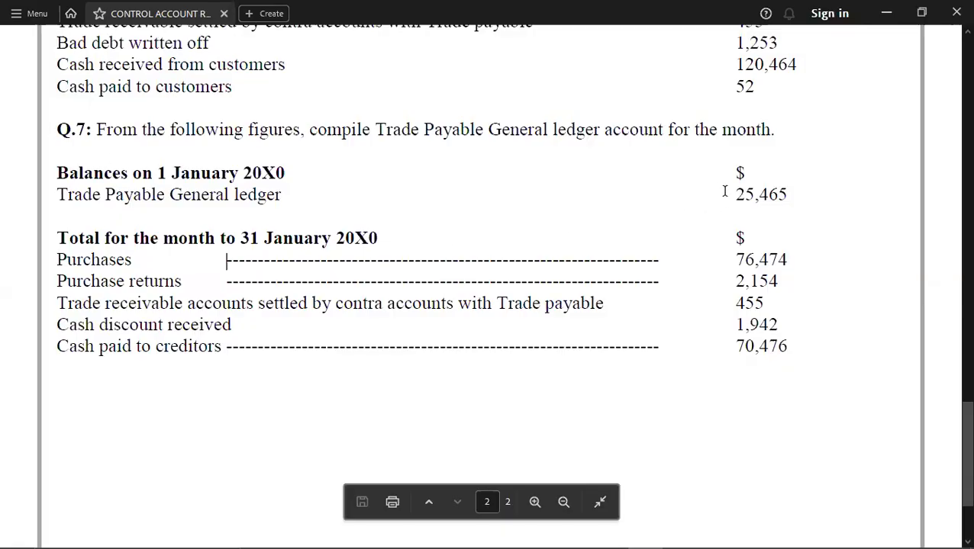
key(alt+Tab)
key(Right)
key(Right)
key(Right)
key(Right)
key(Right)
key(Down)
text(B/D)
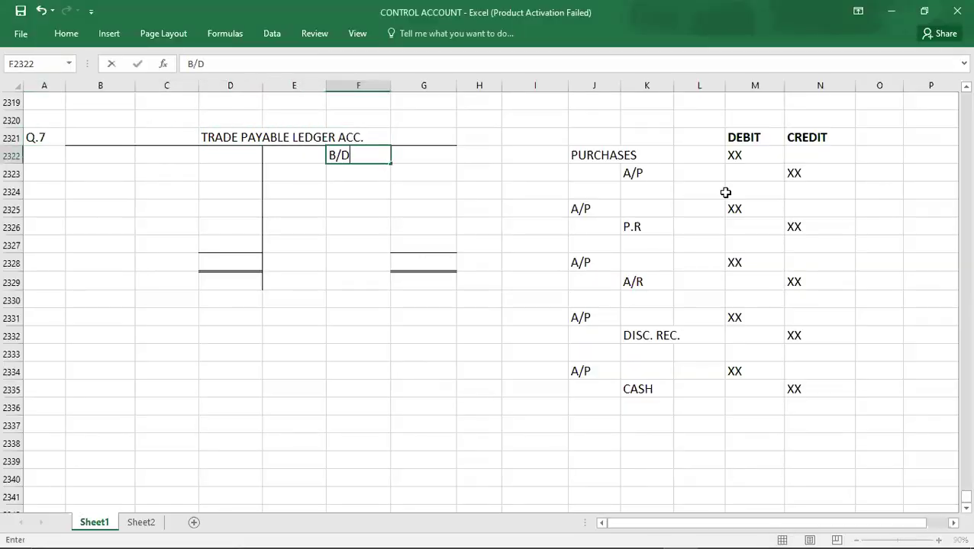
key(Tab)
text(25465)
key(Return)
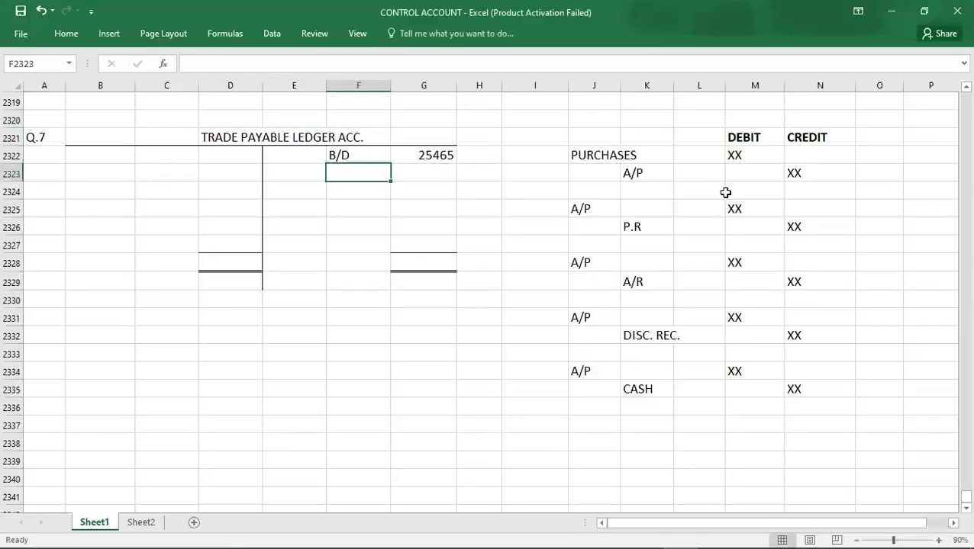
Enter the month's purchases of 76474 from the question sheet on the credit side, in G2323
key(alt+Tab)
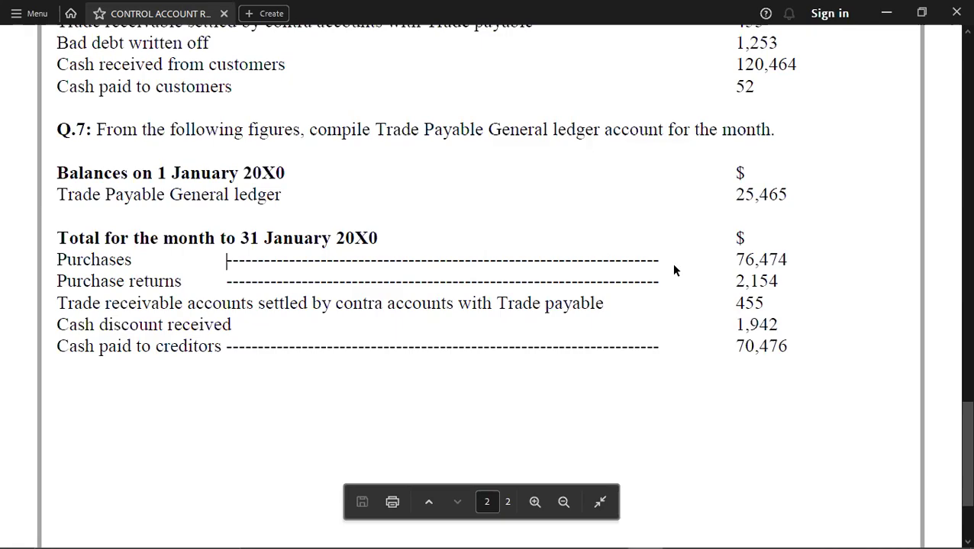
key(alt+Tab)
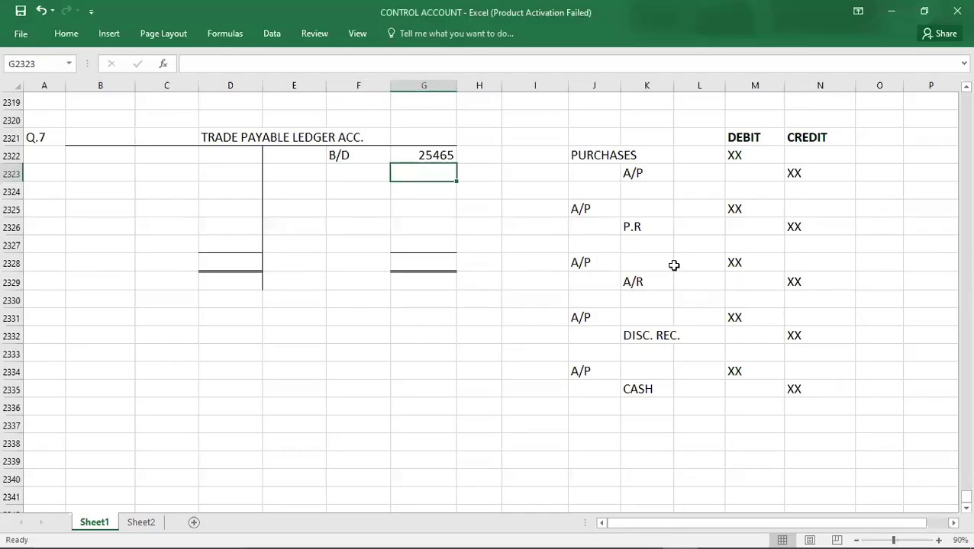
text(76)
key(alt+Tab)
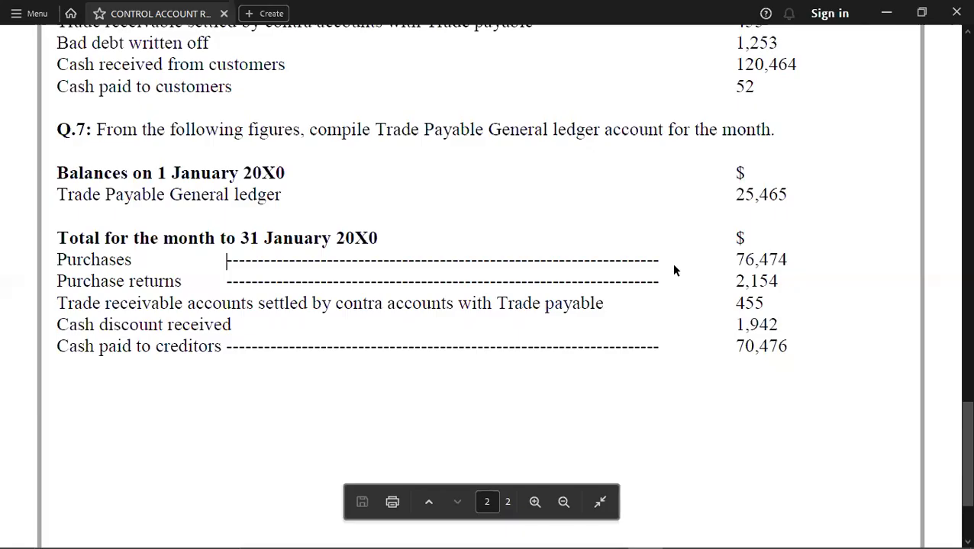
key(alt+Tab)
text(474)
key(Return)
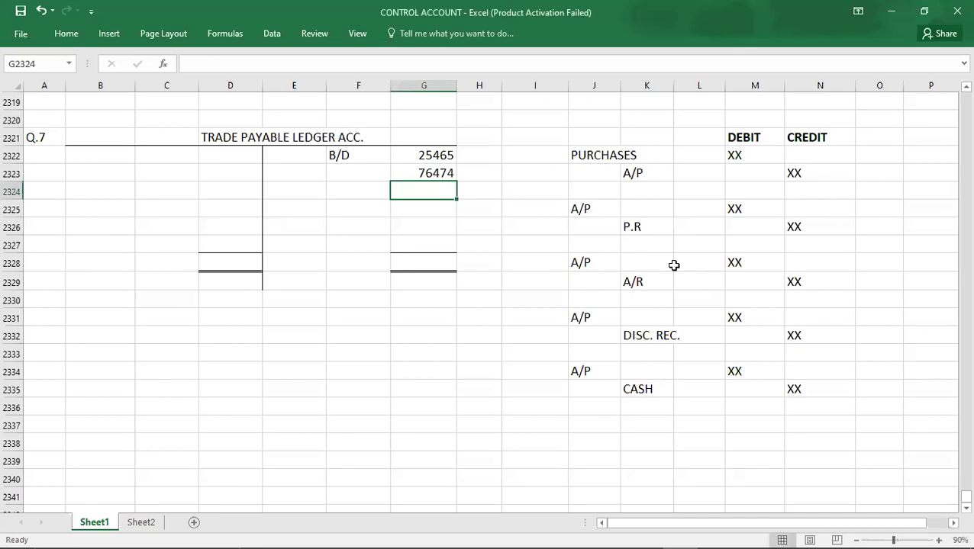
Enter the purchase returns of 2154 on the debit side of the trade payable account, in D2322
key(alt+Tab)
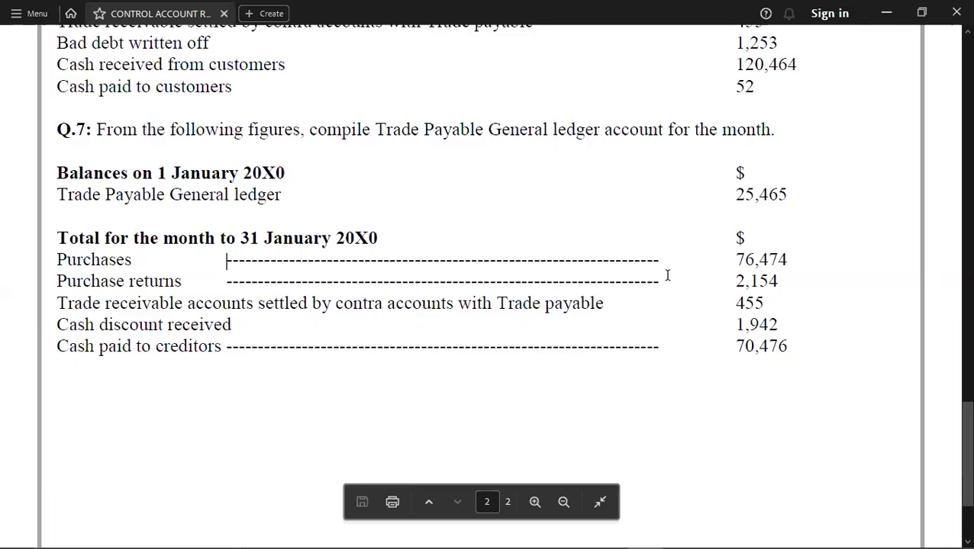
key(alt+Tab)
key(Left)
key(Left)
key(Left)
key(Up)
key(Up)
text(2154)
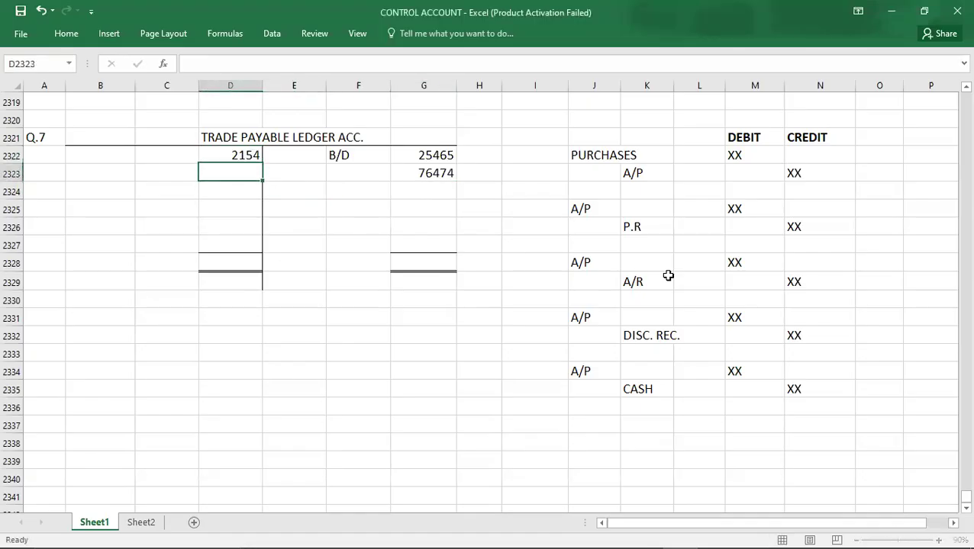
key(Return)
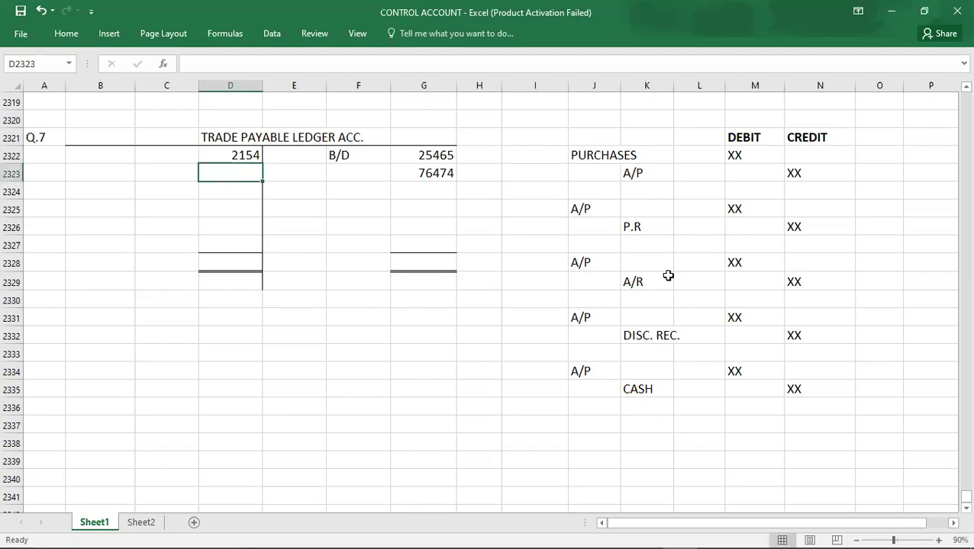
Enter the contra settlement of 455 in D2323 and the cash discount received of 1942 in D2324
key(alt+Tab)
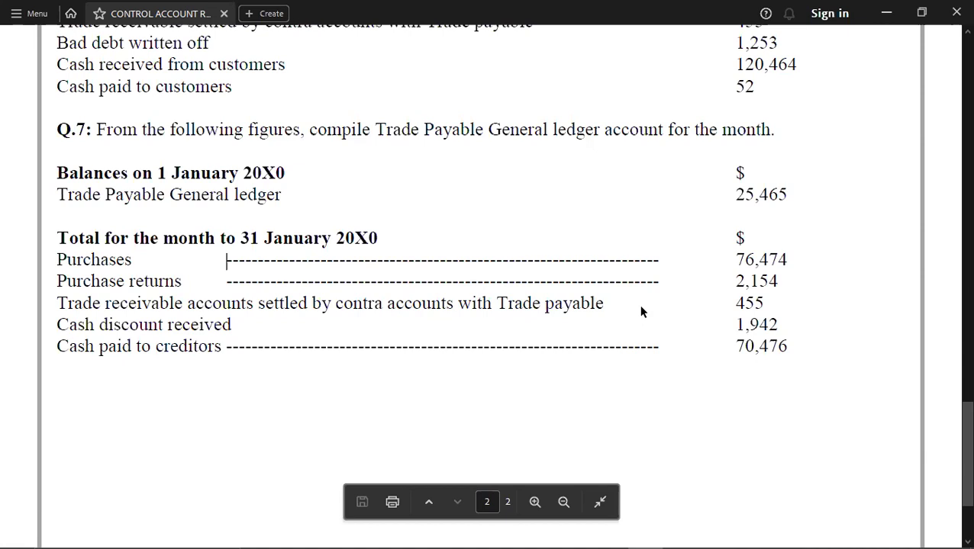
key(alt+Tab)
text(455)
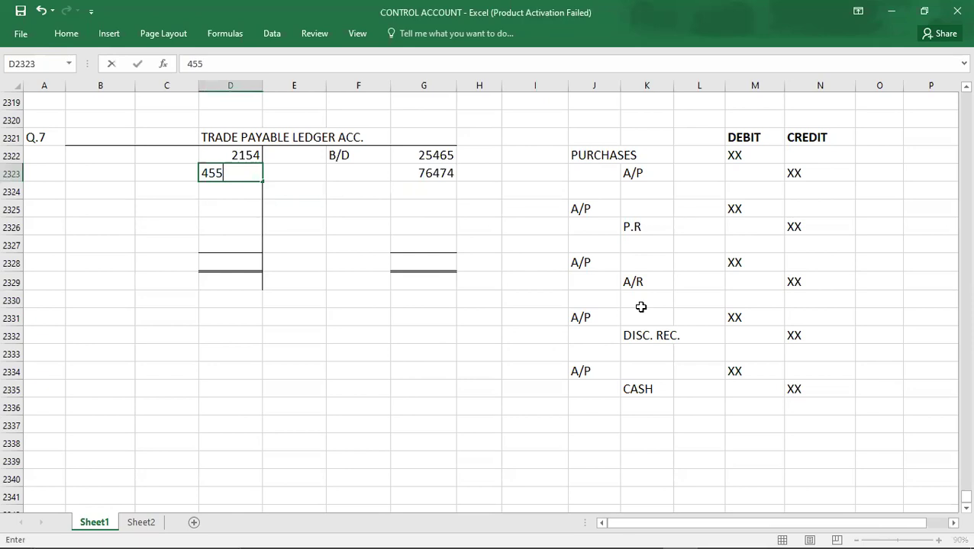
key(Return)
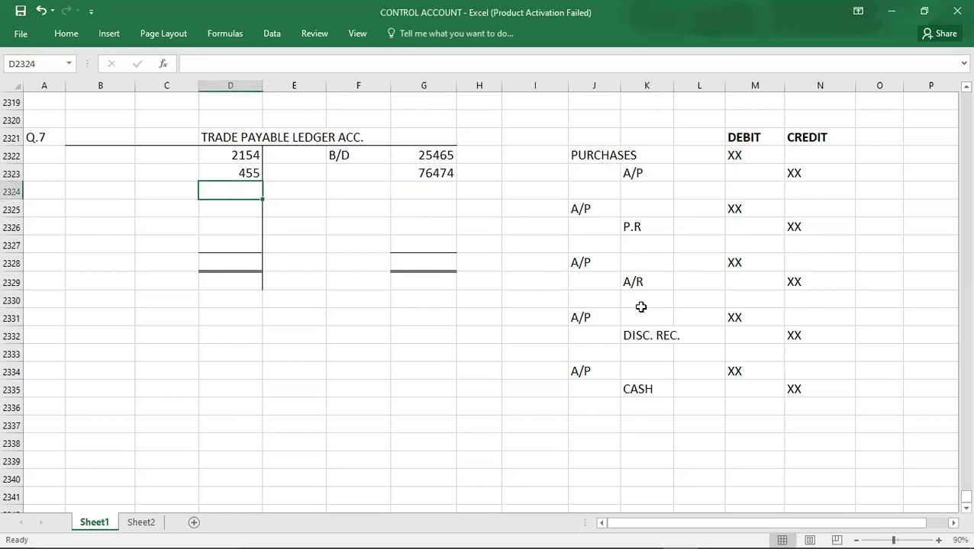
key(alt+Tab)
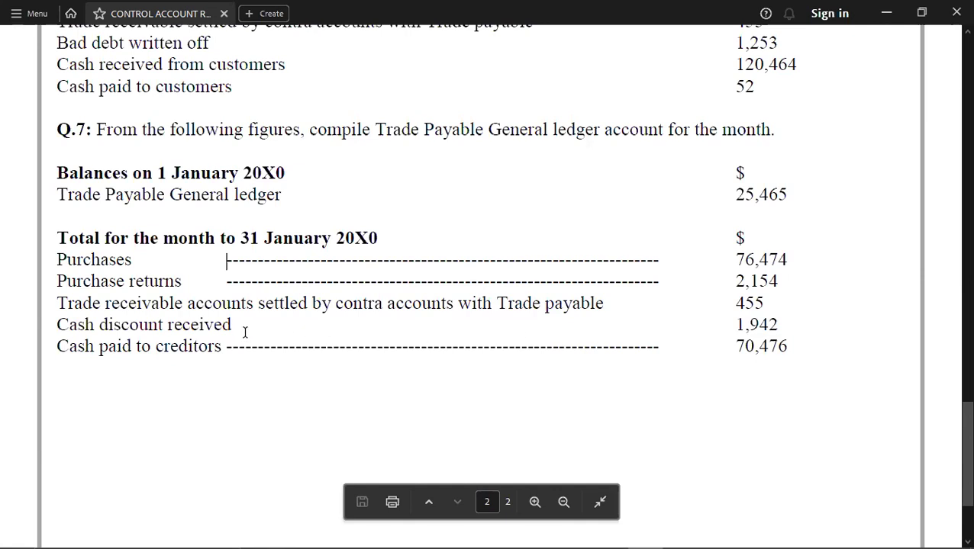
key(alt+Tab)
text(1942)
key(Return)
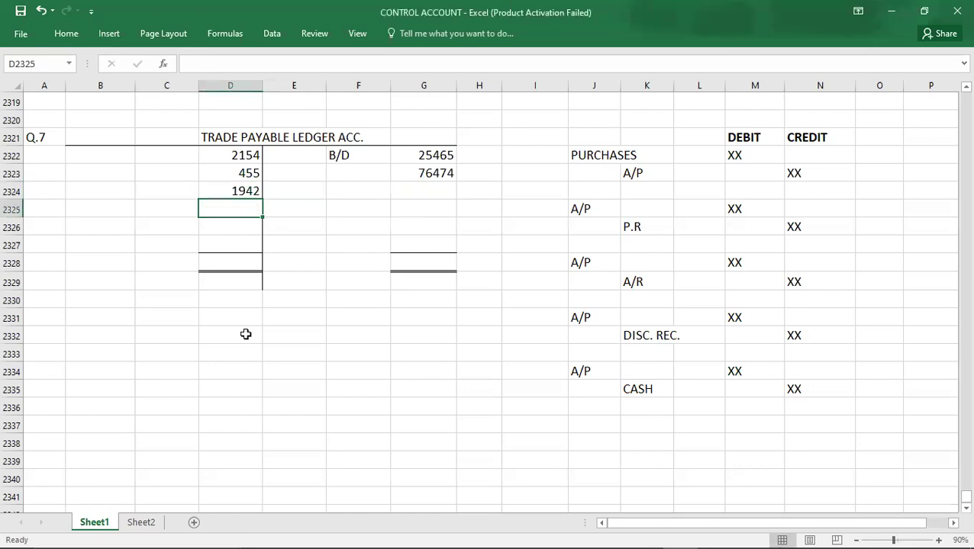
Enter the cash paid to creditors, 70476, on the debit side in D2325
key(alt+Tab)
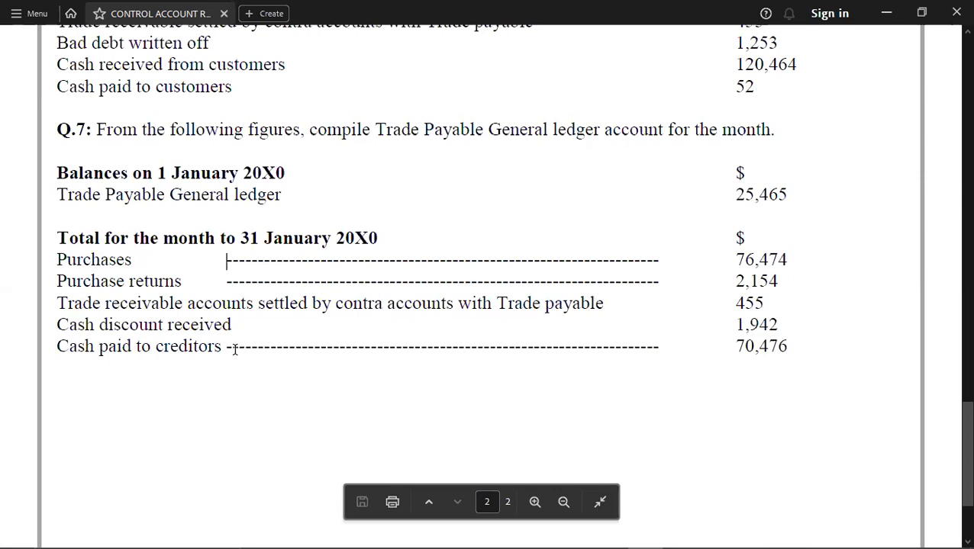
key(alt+Tab)
text(70)
key(alt+Tab)
key(alt+Tab)
text(47)
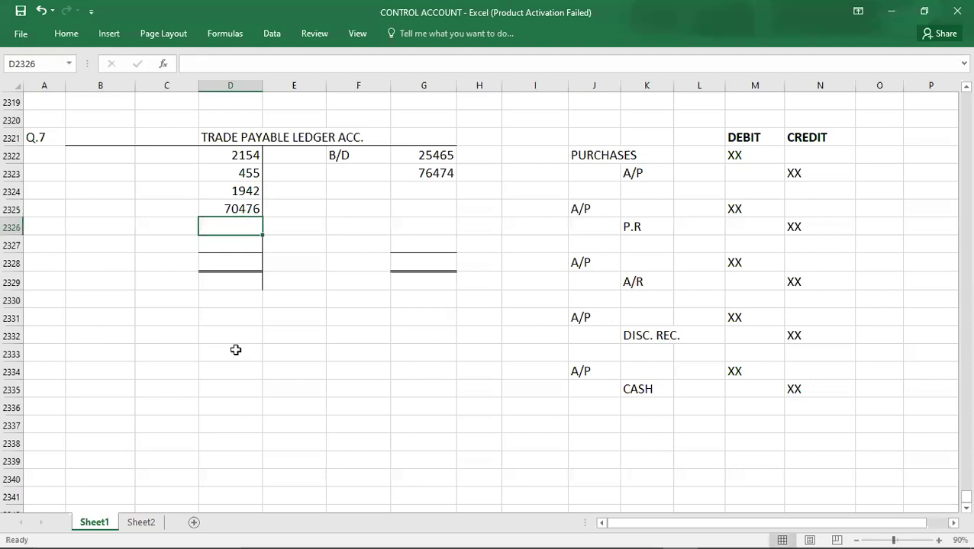
Sum the credit-side amounts by selecting them and enter 101939 as the credit total in G2328
key(Right)
key(Right)
key(Right)
key(Up)
key(Up)
key(Up)
key(Up)
key(shift+Down)
key(shift+Down)
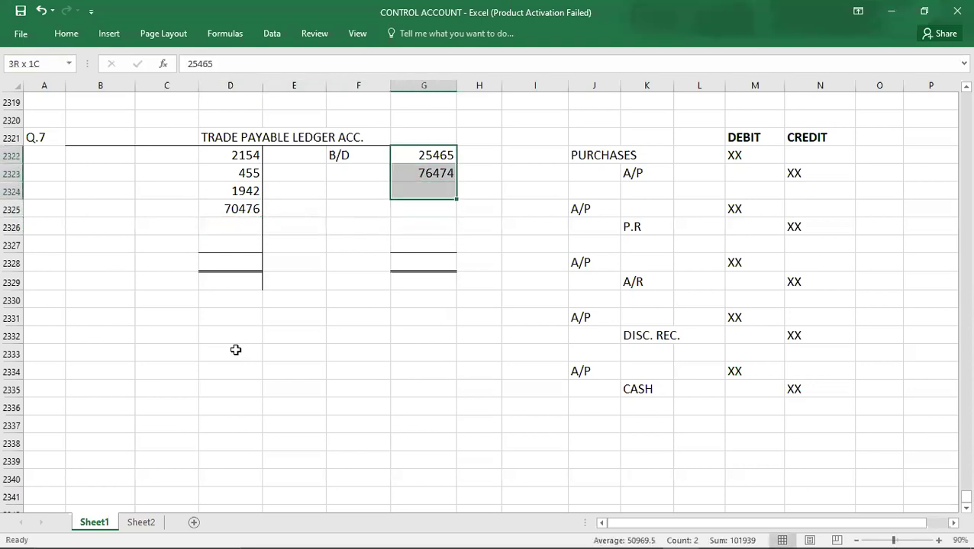
key(Down)
key(Down)
key(Down)
key(Down)
key(Down)
key(Down)
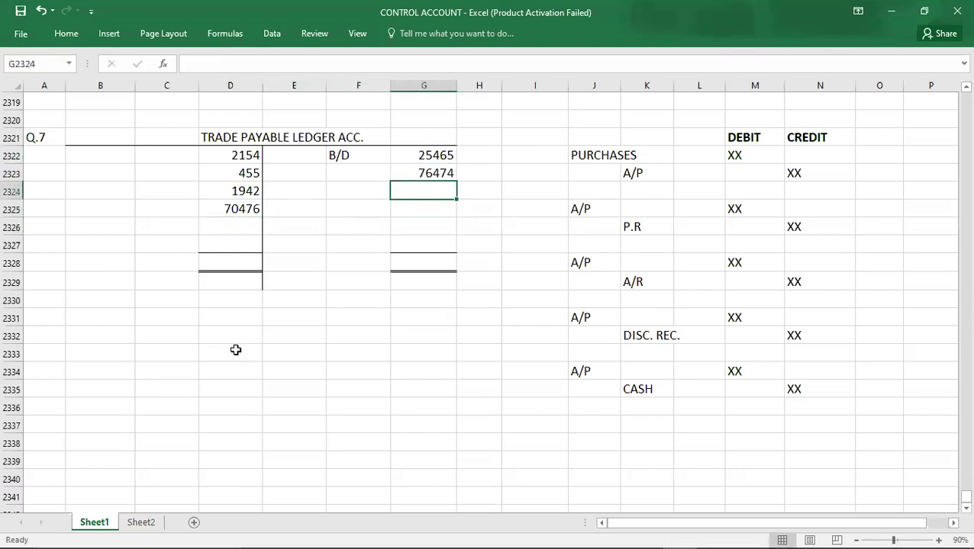
text(101939)
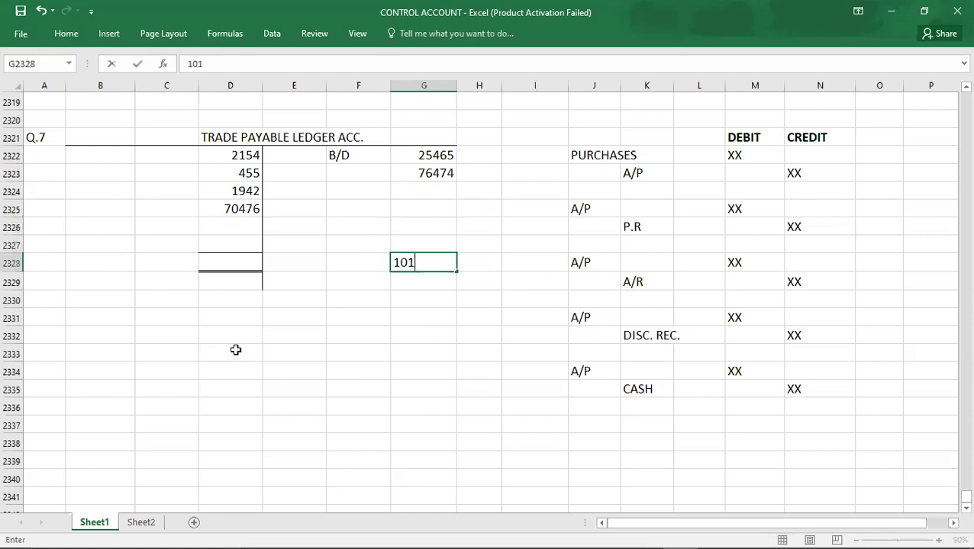
Enter the matching total of 101939 on the debit side, in D2328
key(Left)
key(Left)
key(Left)
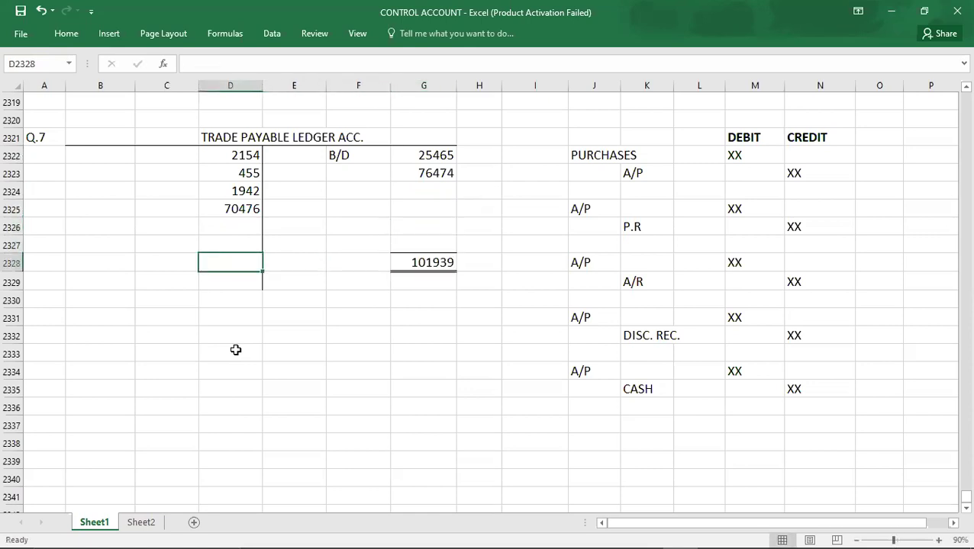
text(101939)
Add the closing balance above the debit total, with C/D in C2327 and 26912 in D2327
key(Up)
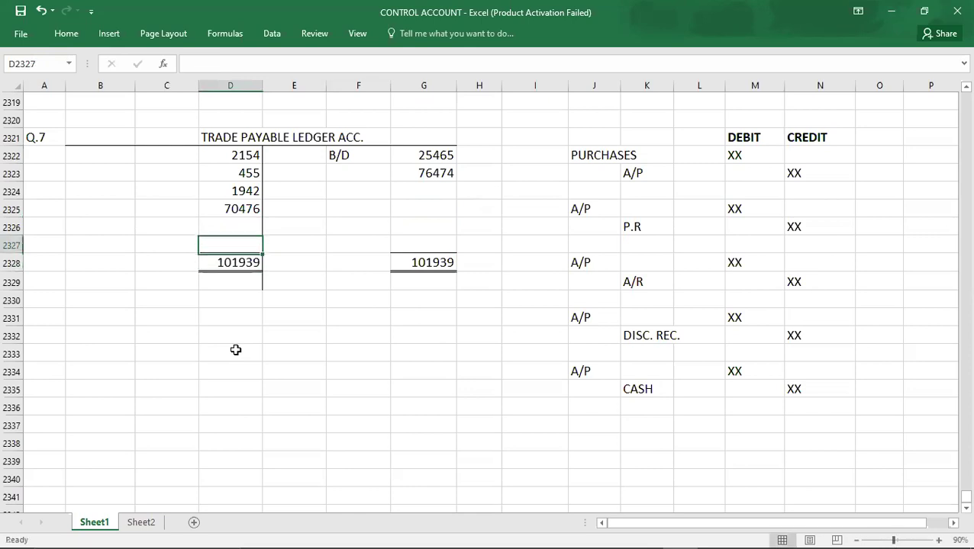
key(Left)
text(C/D)
key(Right)
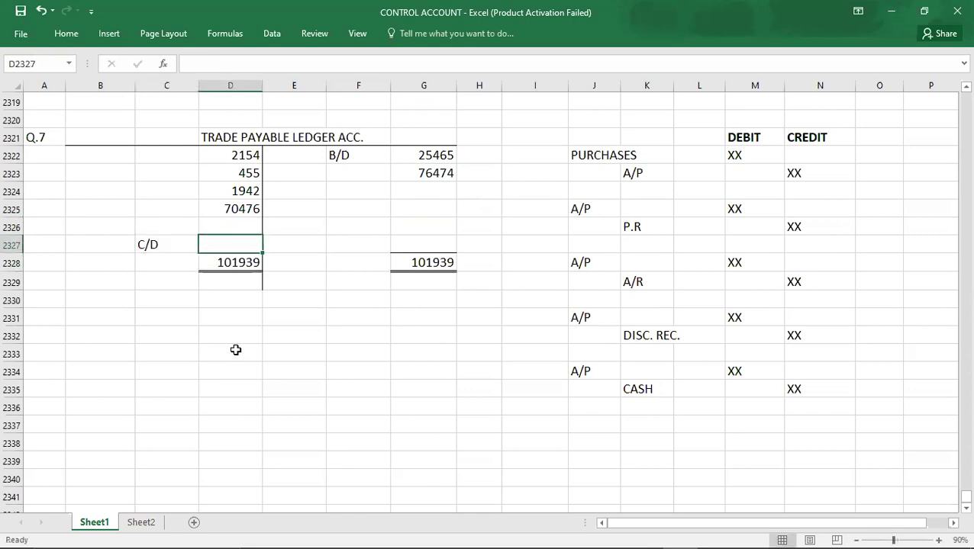
text(2)
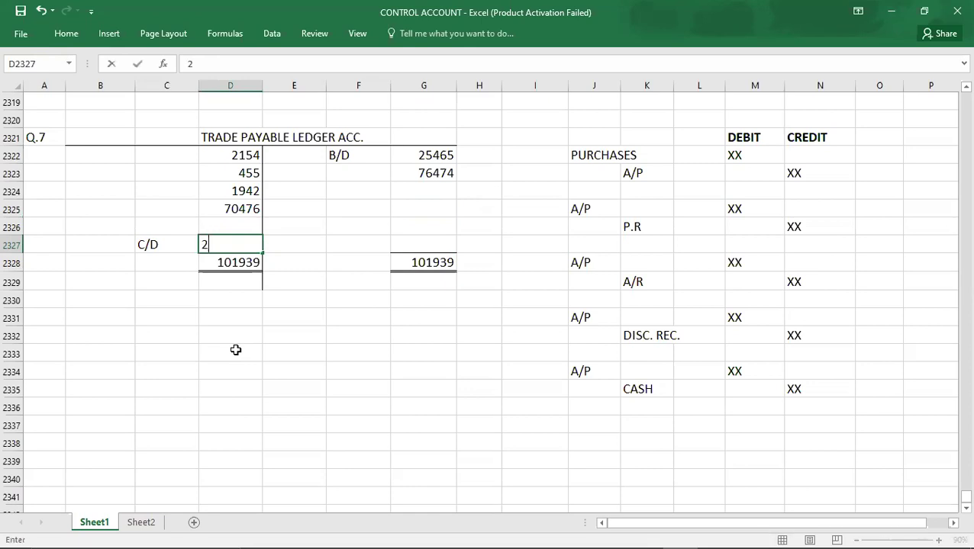
text(6912)
key(Return)
Bring down the closing balance below the credit total, with B/D in F2329 and 26912 in G2329
key(Right)
key(Right)
key(Down)
text(B)
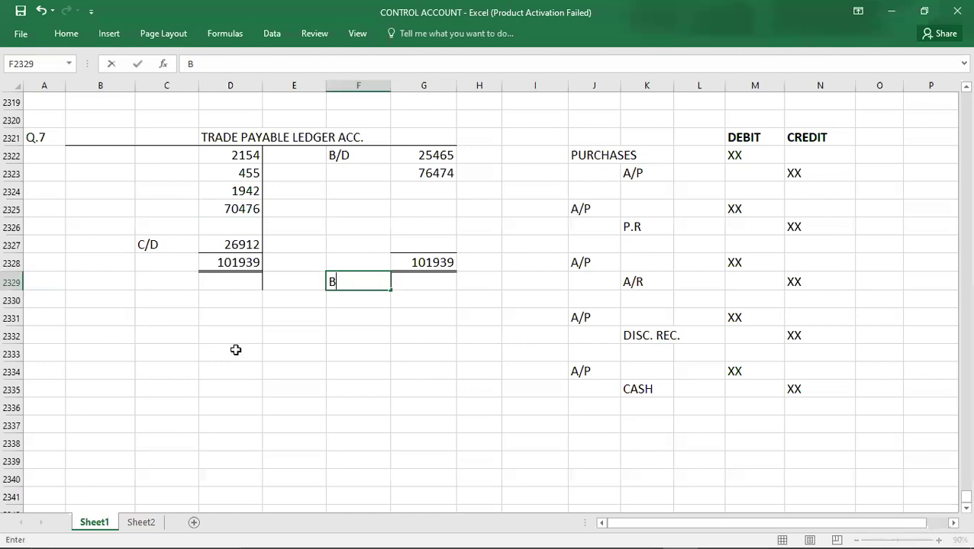
text(/D)
key(Right)
text(2691)
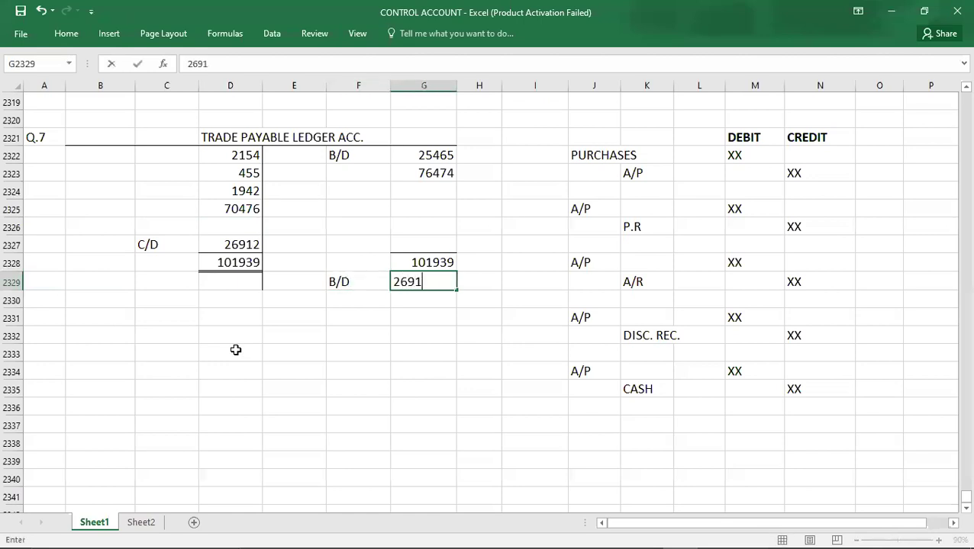
text(2)
key(Return)
key(Left)
key(Home)
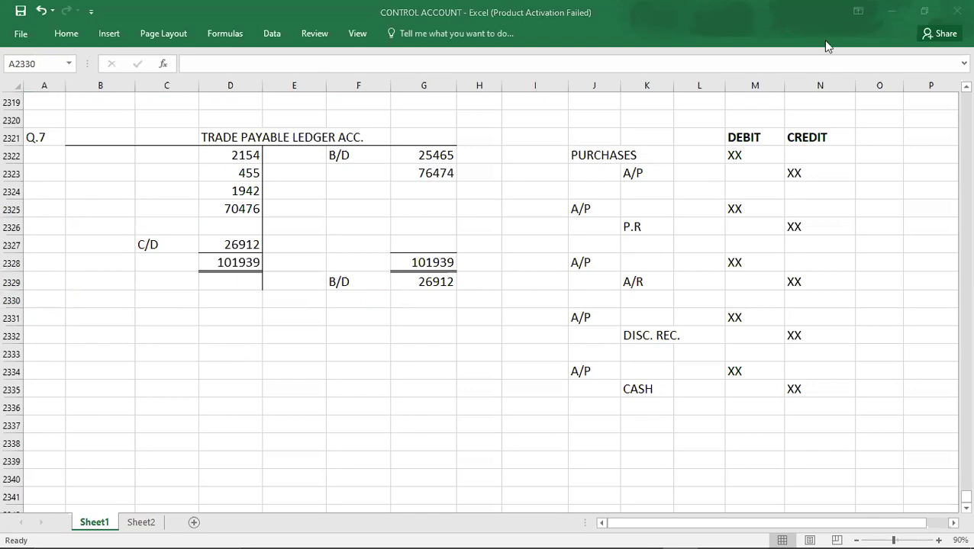
Switch to the presentation slide showing the Trade Receivable Ledger Account format
key(alt+Tab)
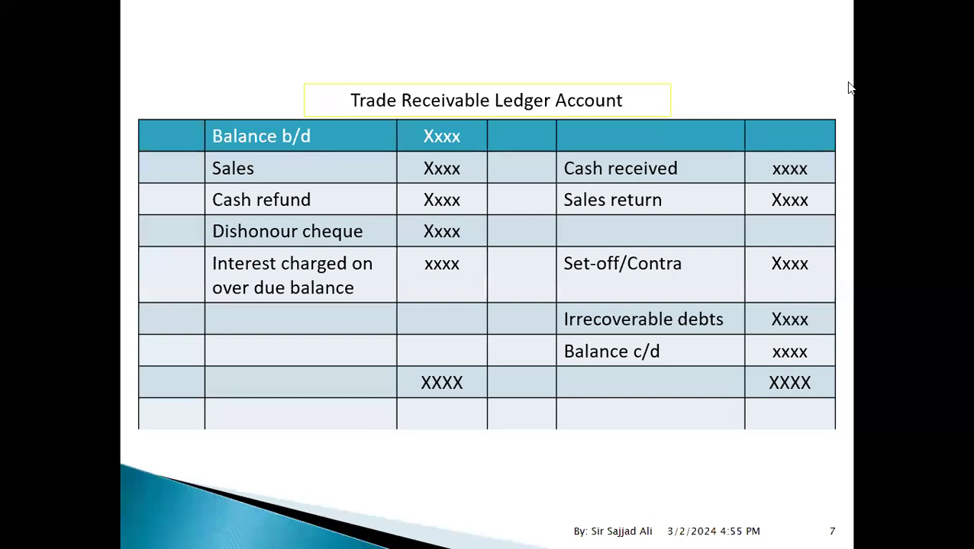